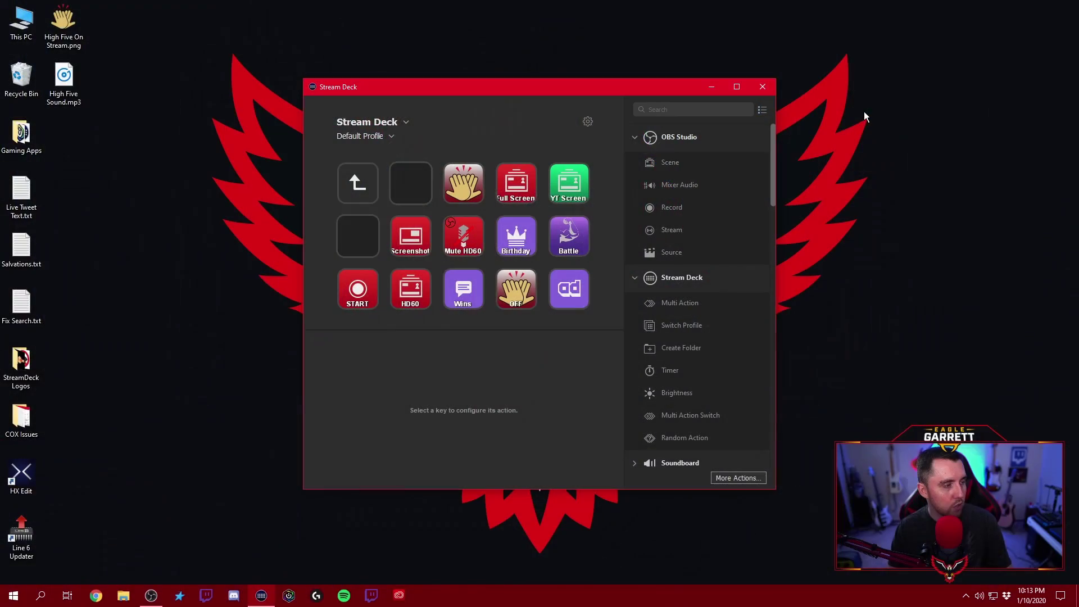
- Examine the high five key's multi action settings and the high five image and sound files on the desktop
mouse_move(605, 87)
mouse_down()
mouse_move(601, 53)
mouse_move(608, 71)
mouse_up()
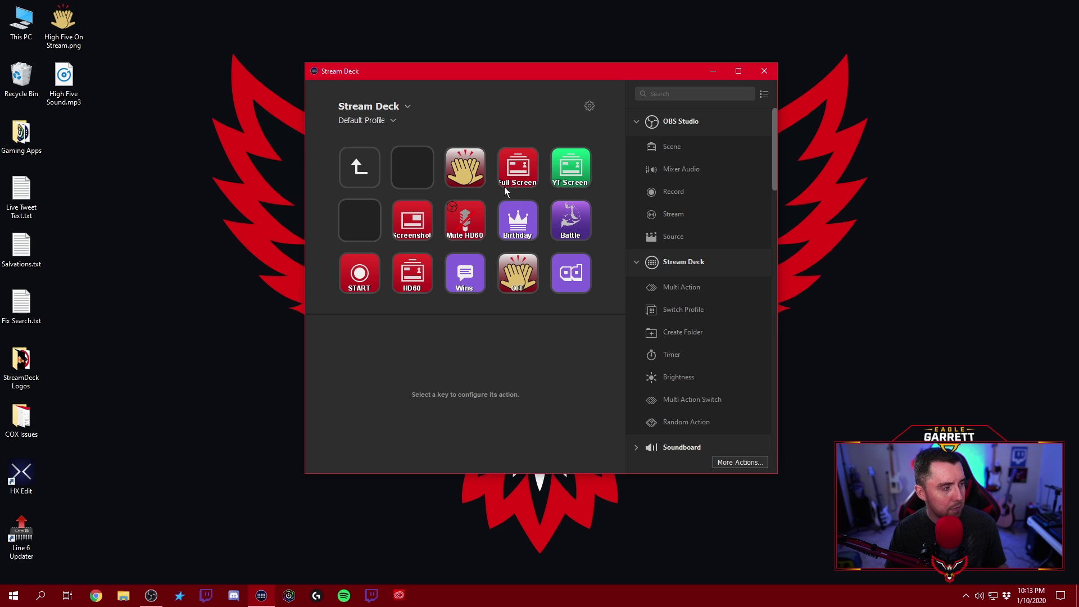
click(463, 177)
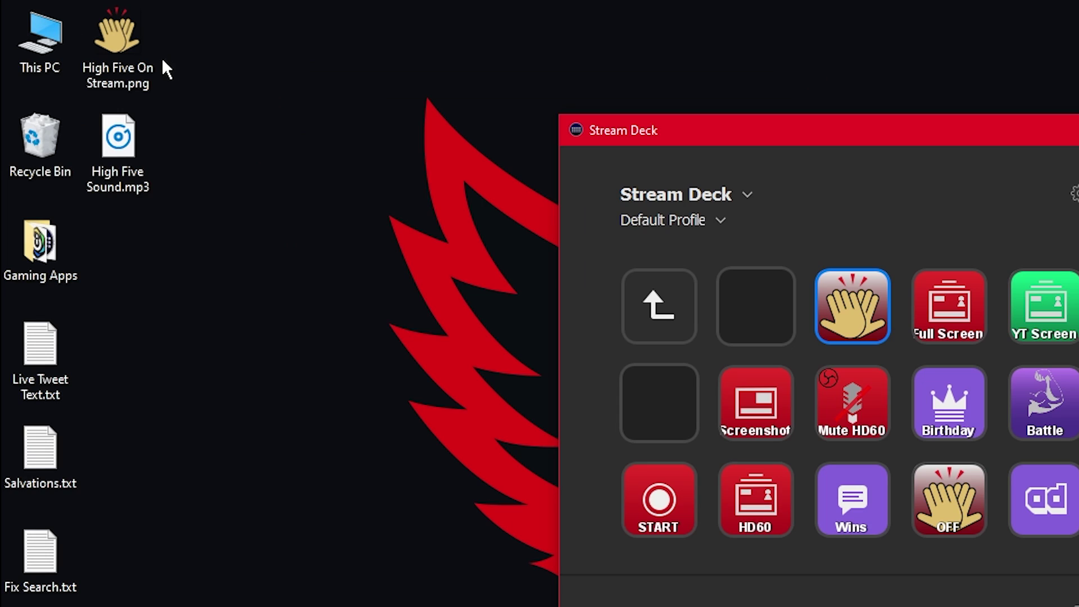
drag(73, 21, 159, 117)
drag(291, 211, 156, 45)
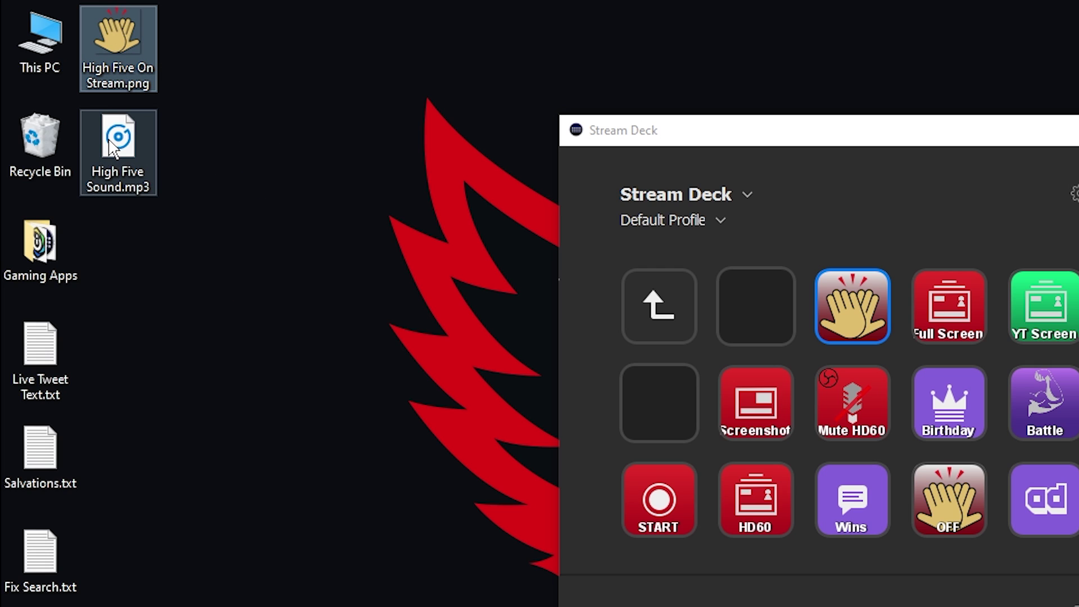
drag(110, 147, 140, 157)
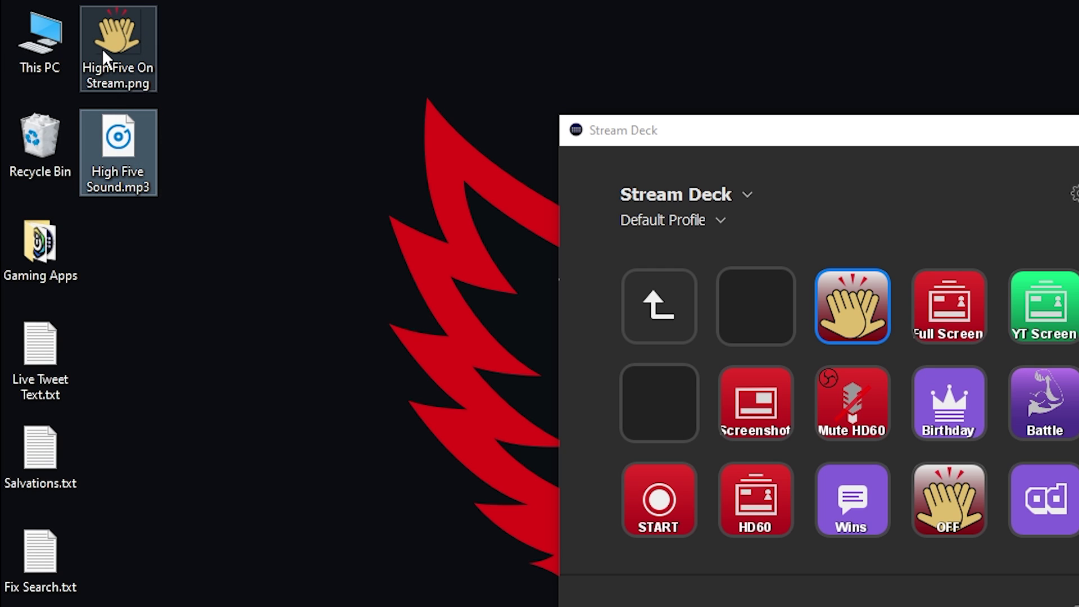
- Create a new desktop folder named "High Five 2"
right_click(152, 273)
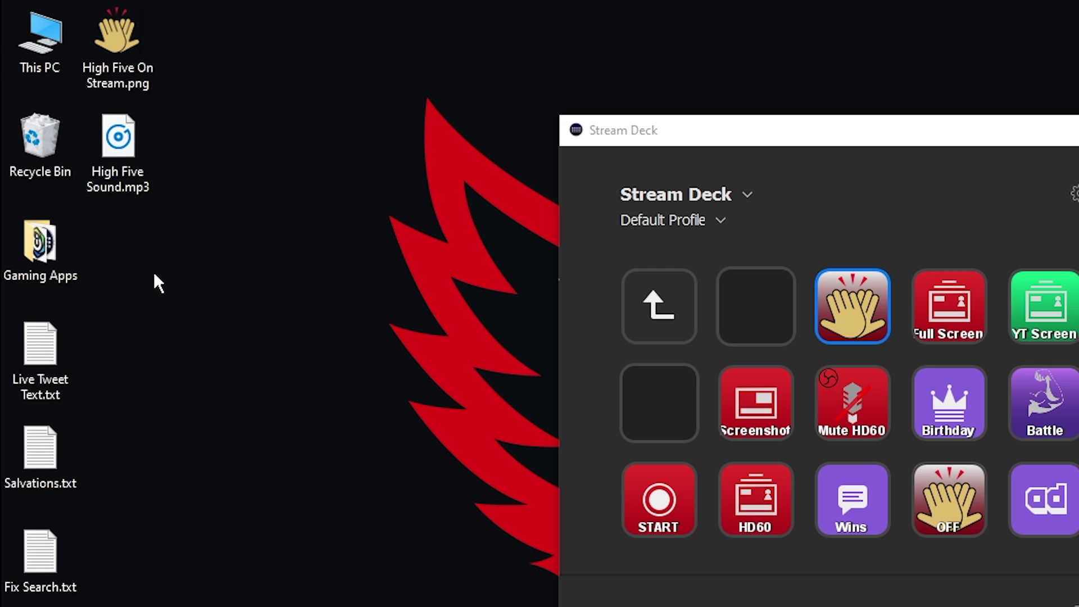
mouse_move(240, 500)
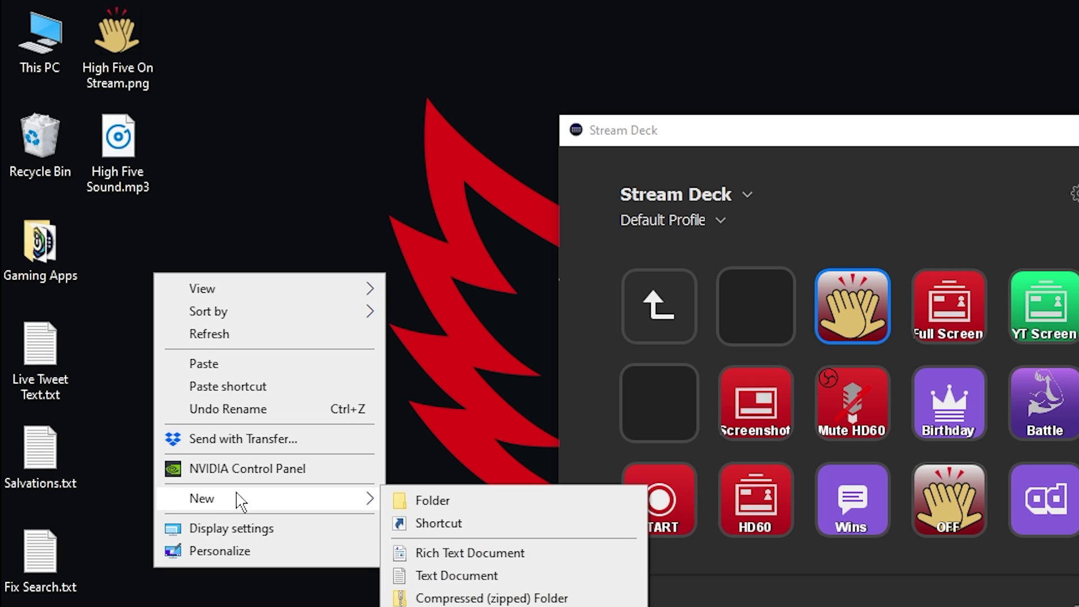
click(433, 498)
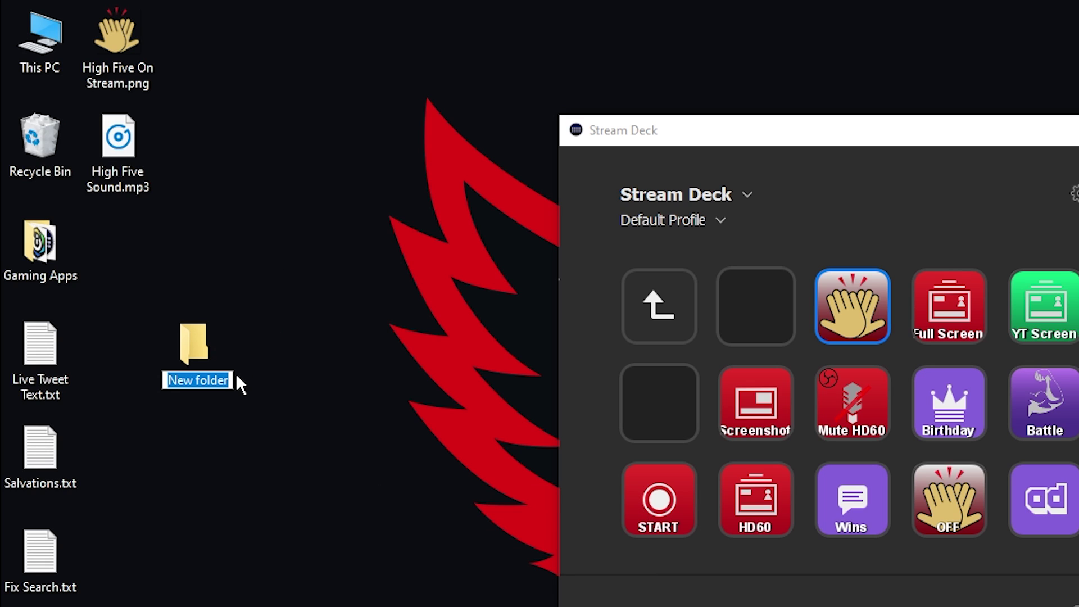
text(High Five)
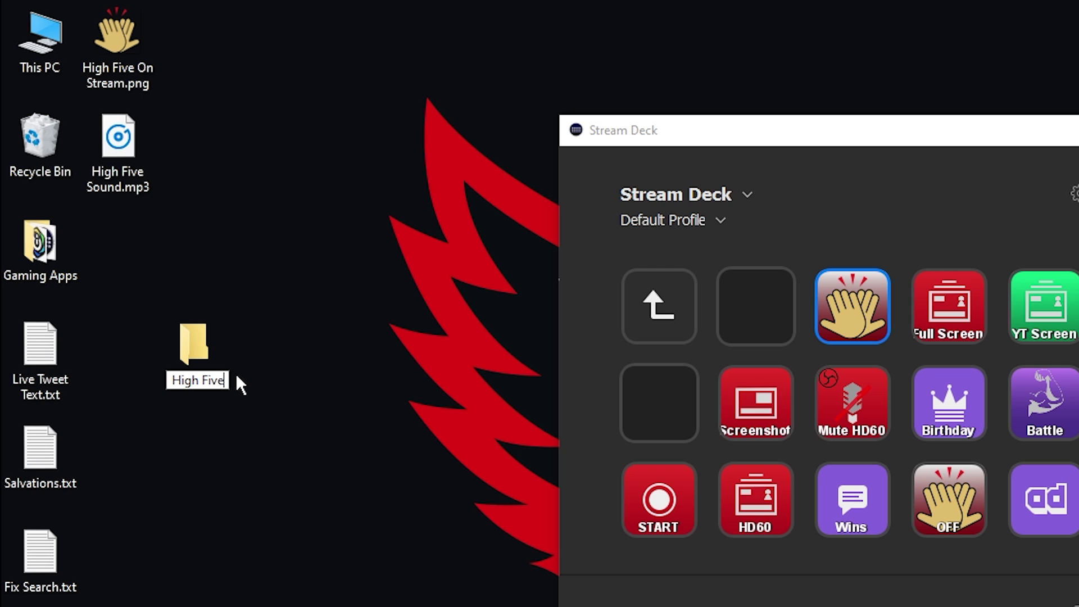
text( 2)
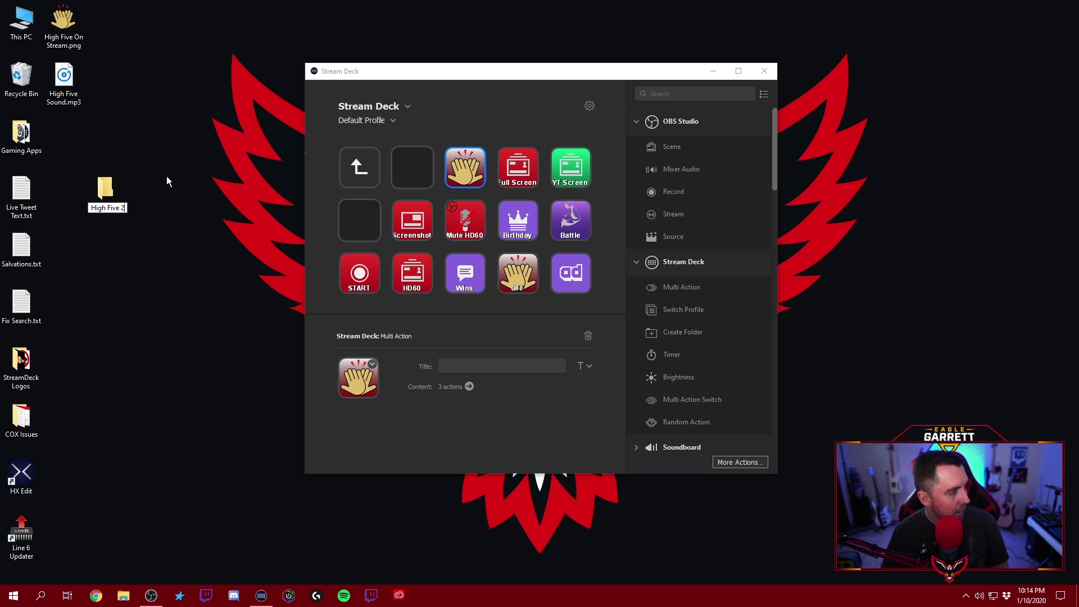
key(Return)
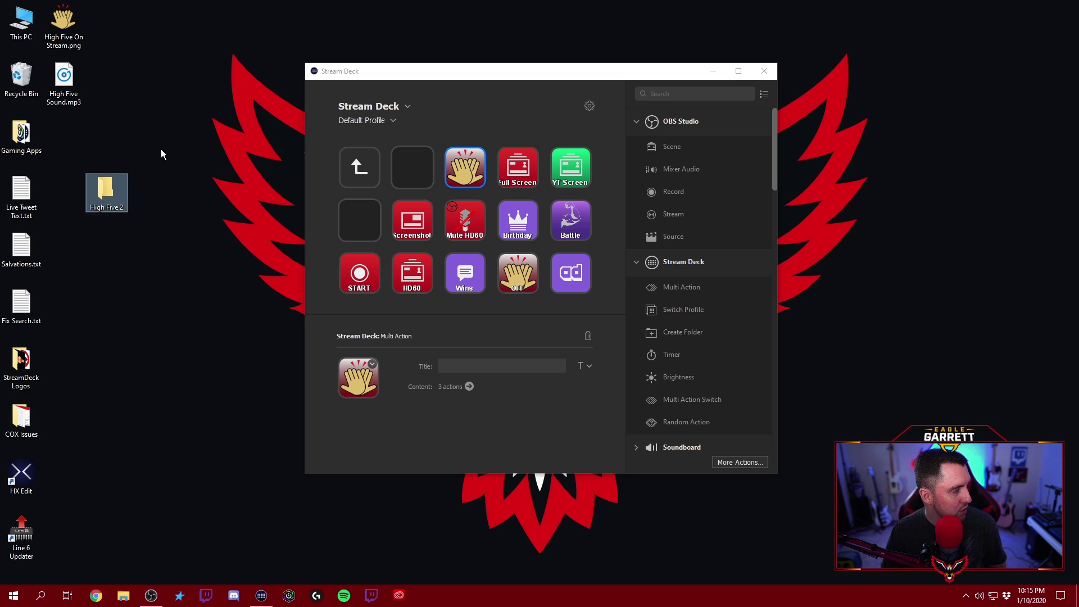
- Place the High Five 2 folder beside the high five files and move High Five On Stream.png and High Five Sound.mp3 into it
drag(107, 197, 110, 79)
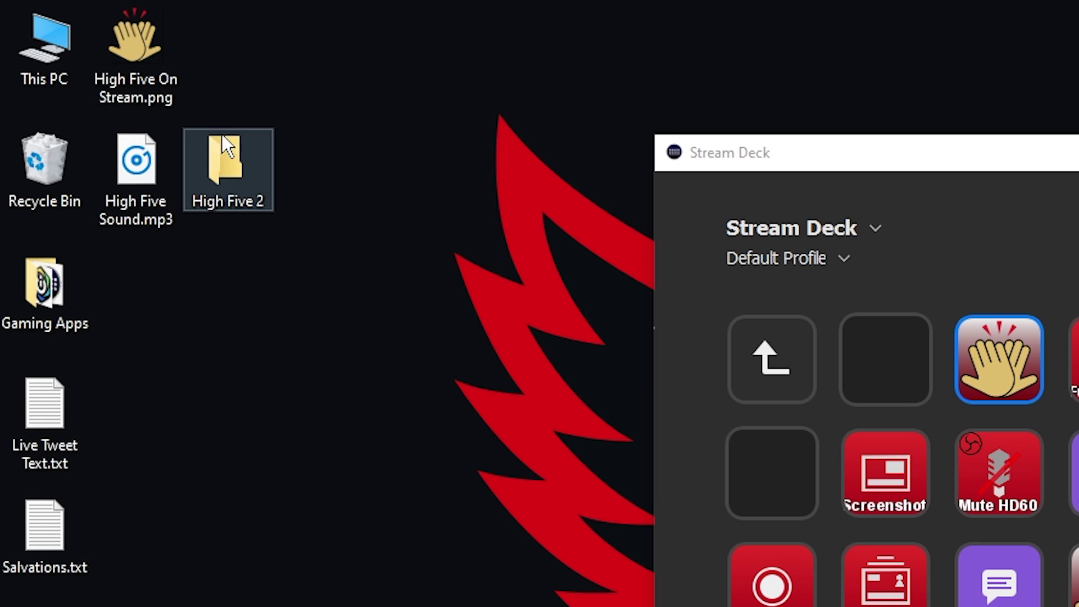
click(156, 50)
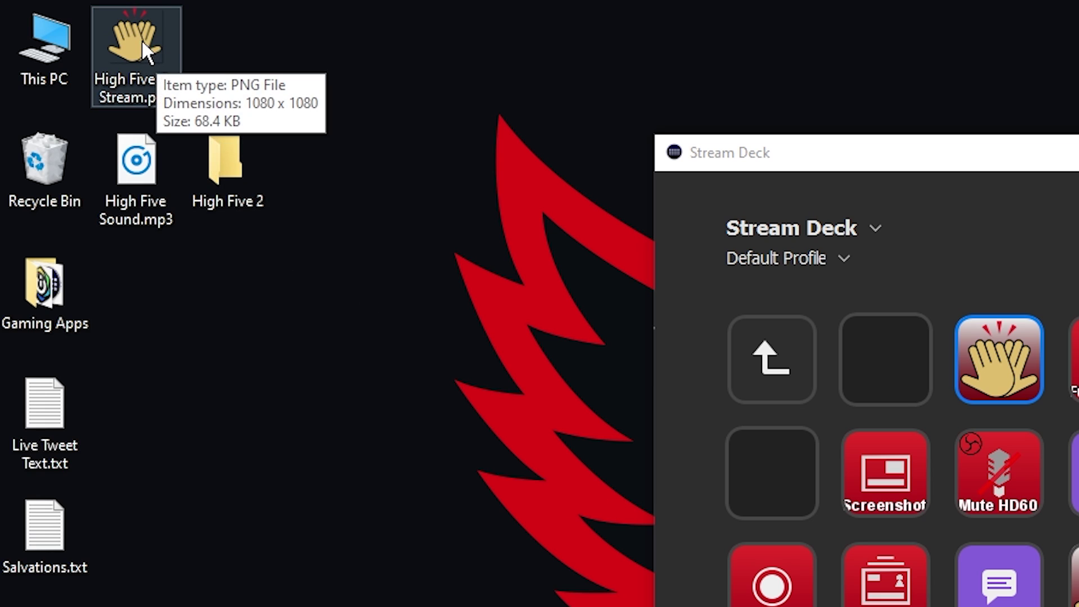
drag(141, 40, 236, 169)
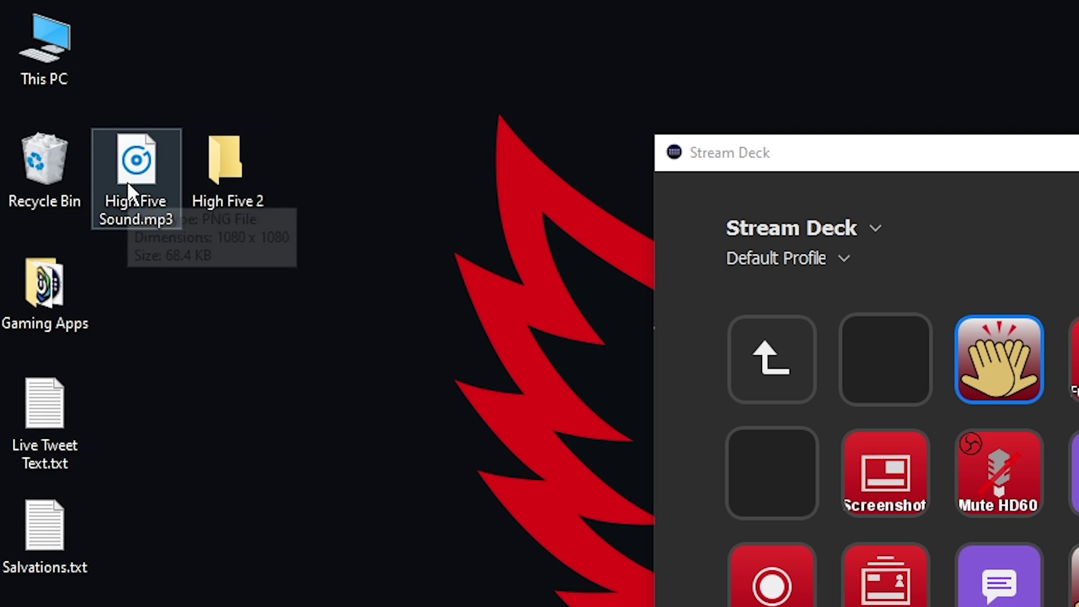
drag(127, 181, 225, 176)
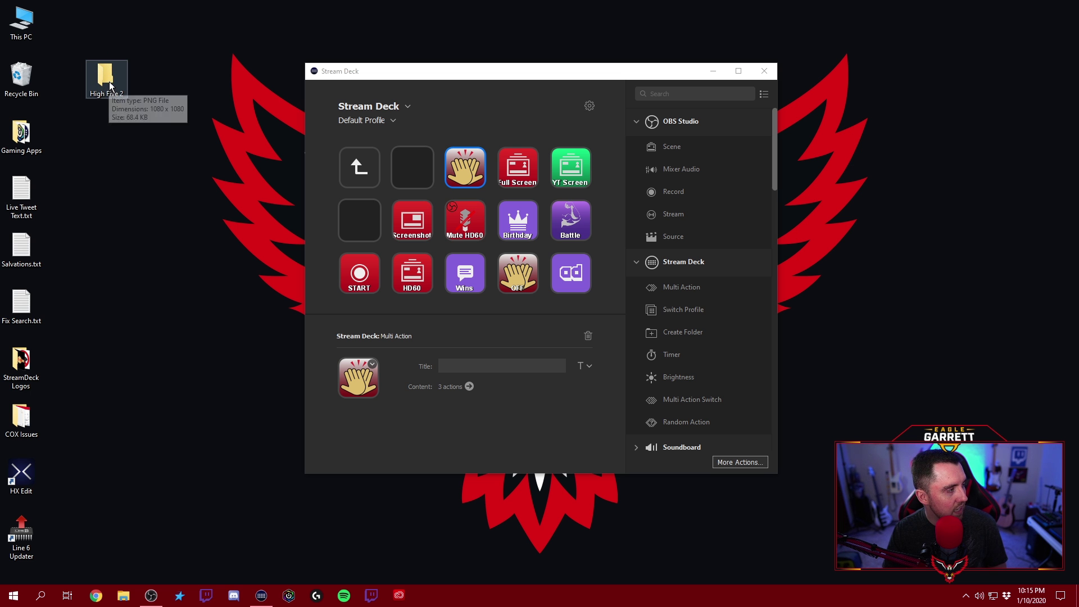
- Check the contents of the High Five 2 folder displayed as large icons, and close its window
double_click(105, 81)
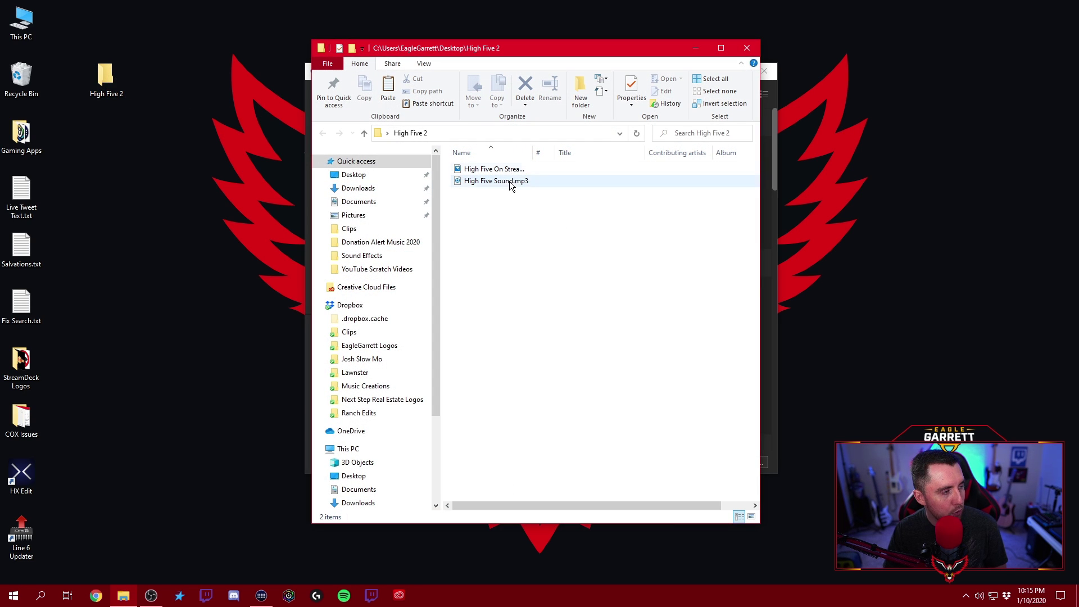
click(424, 63)
click(500, 79)
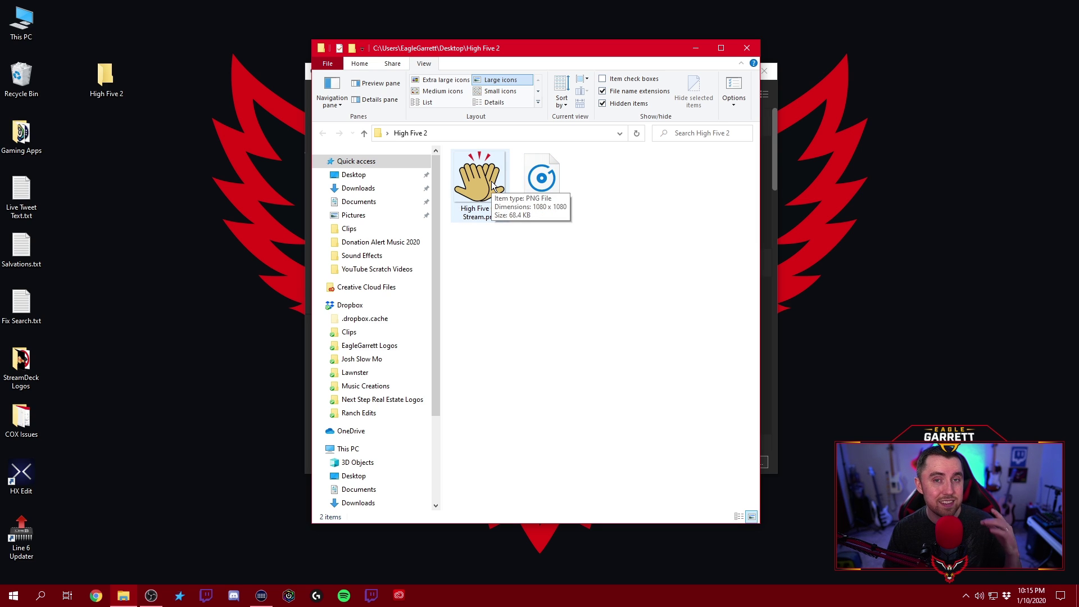
click(746, 48)
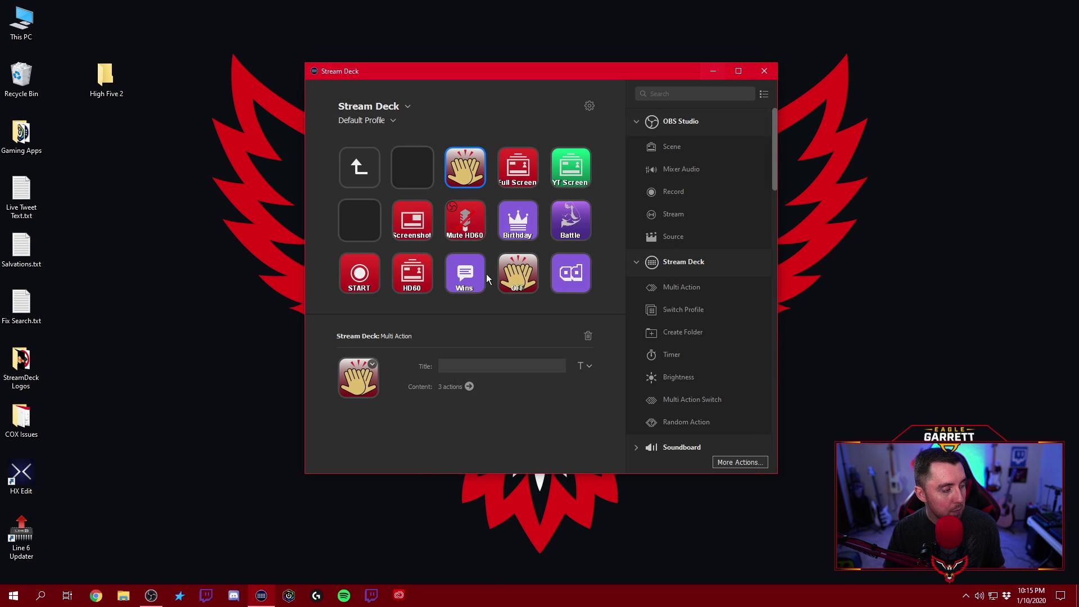
- Switch to OBS Studio and add a new Image source named "High Five 2" to the YouTube Face Cam scene
click(153, 596)
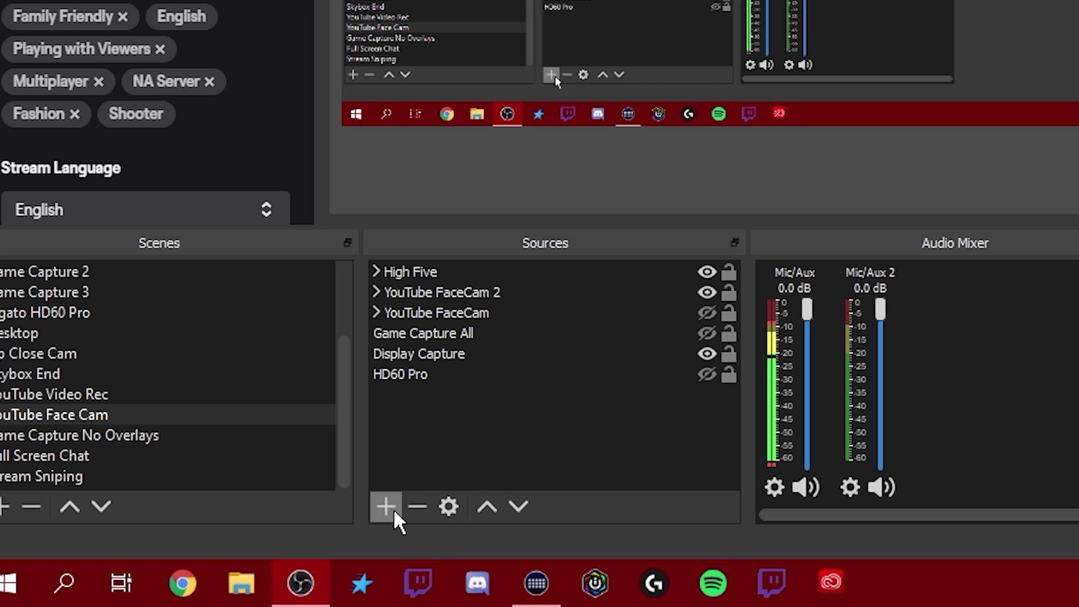
click(193, 560)
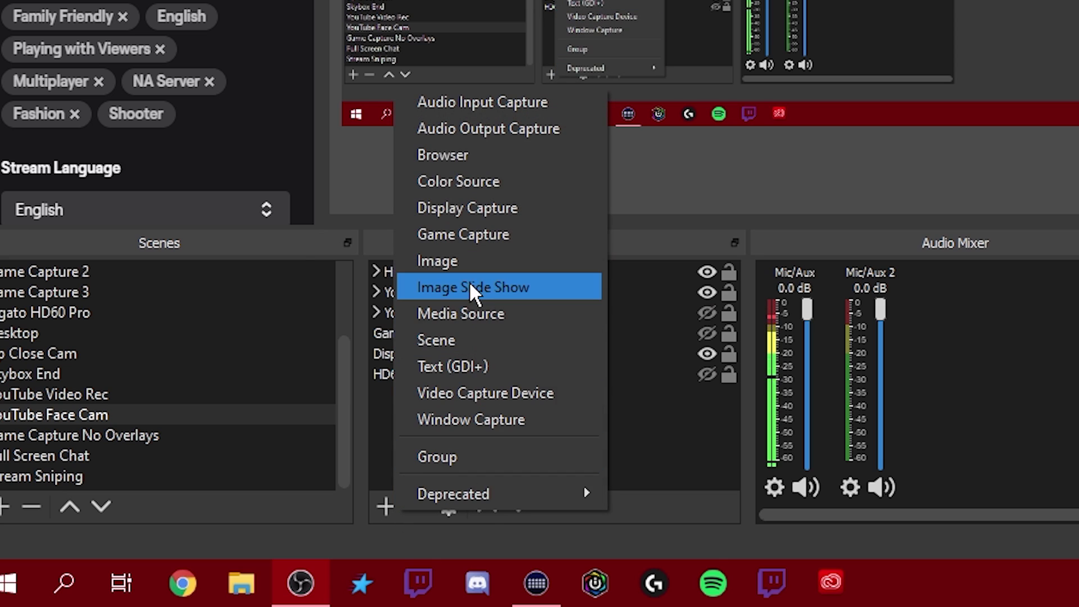
click(473, 262)
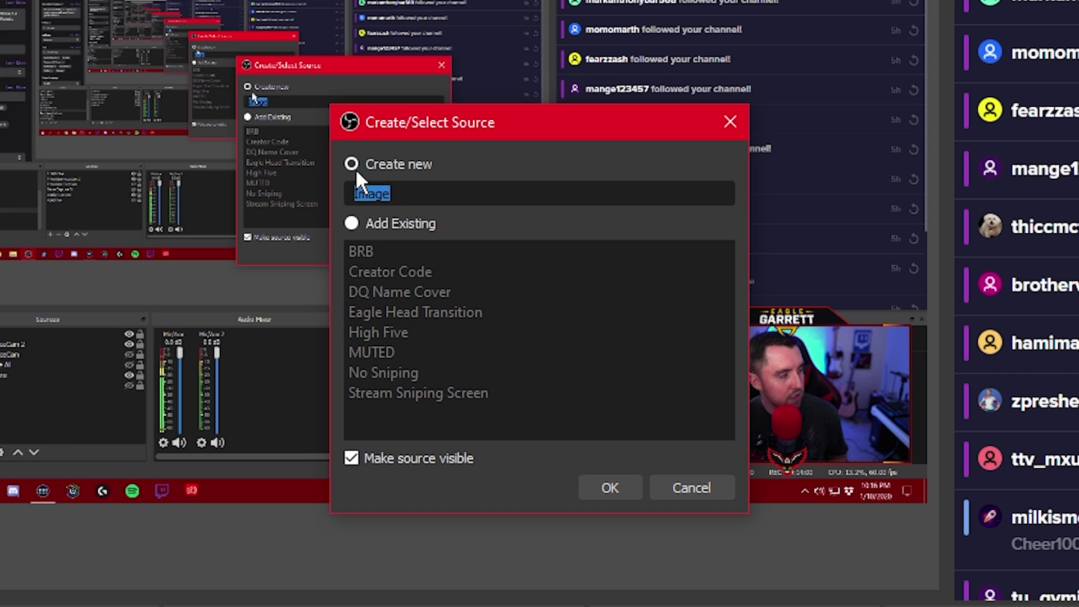
click(372, 181)
double_click(372, 186)
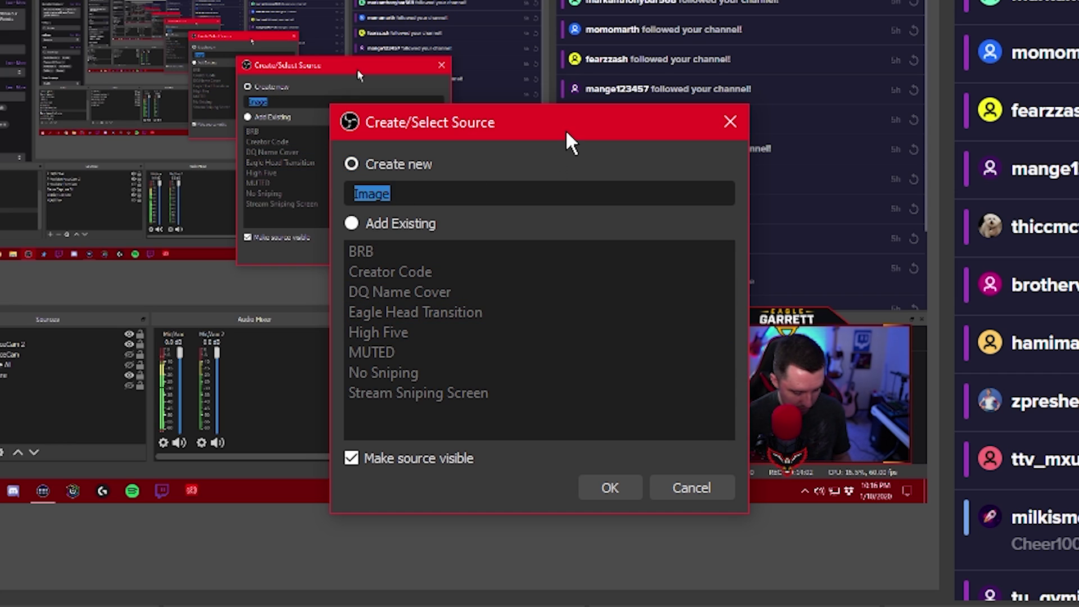
text(High Five 2)
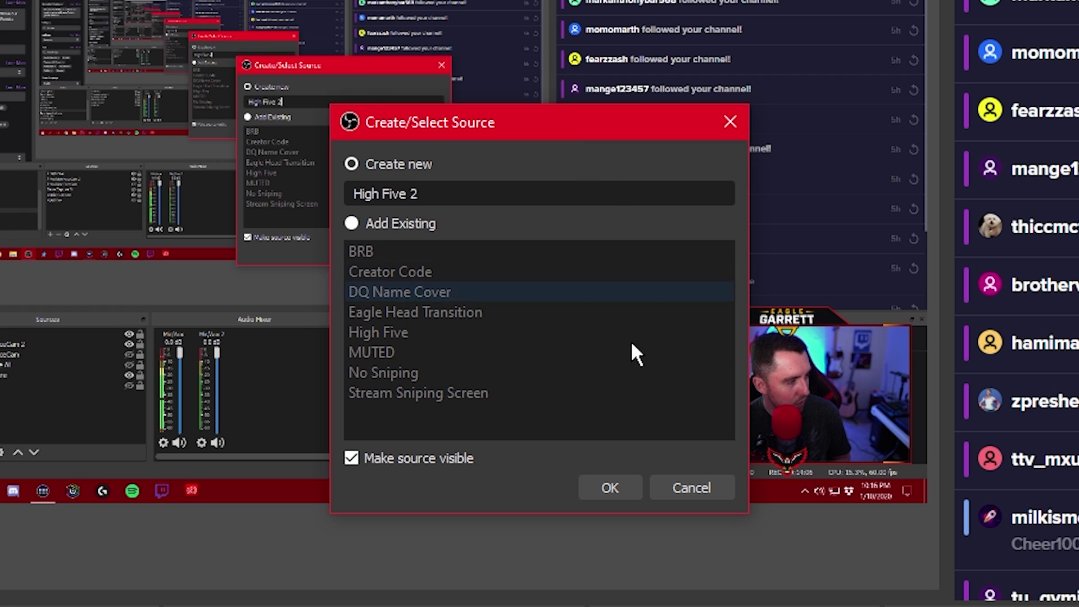
click(609, 487)
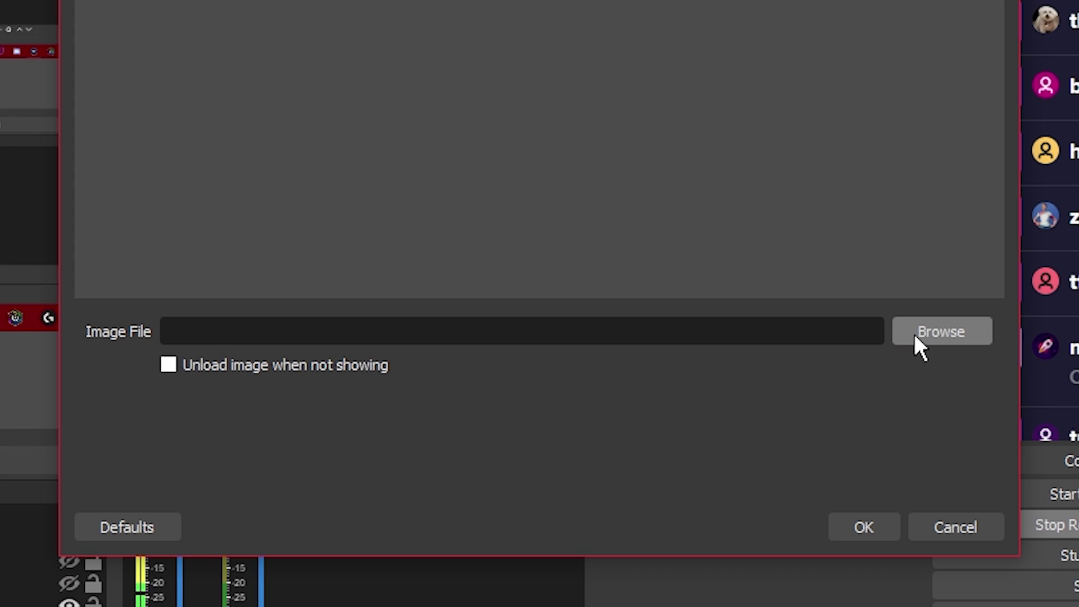
- Load High Five On Stream.png from the desktop's High Five 2 folder as the source's image and enable Unload image when not showing
click(957, 335)
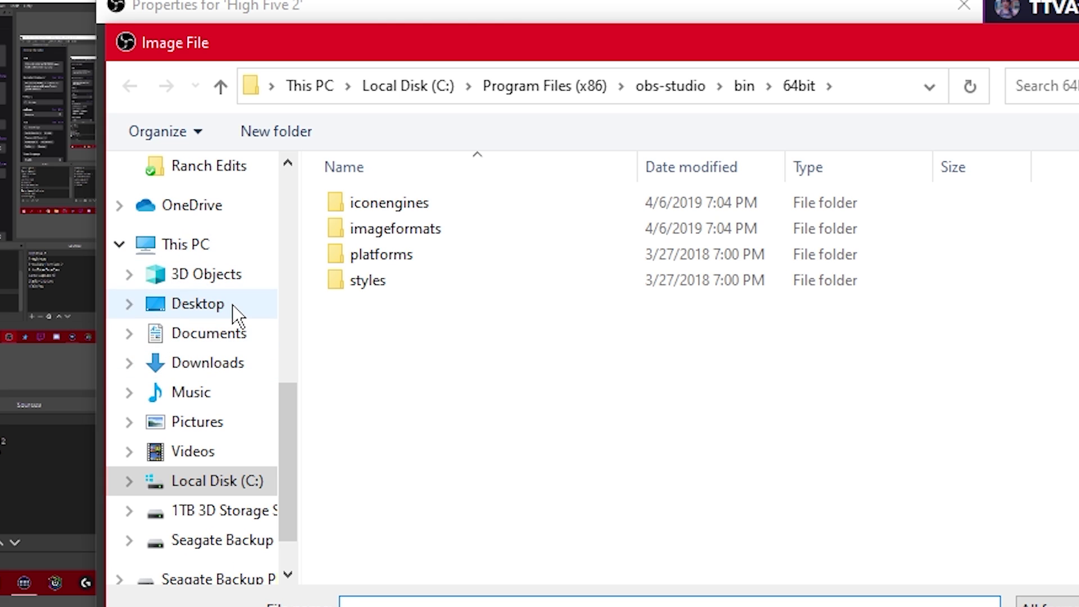
click(235, 309)
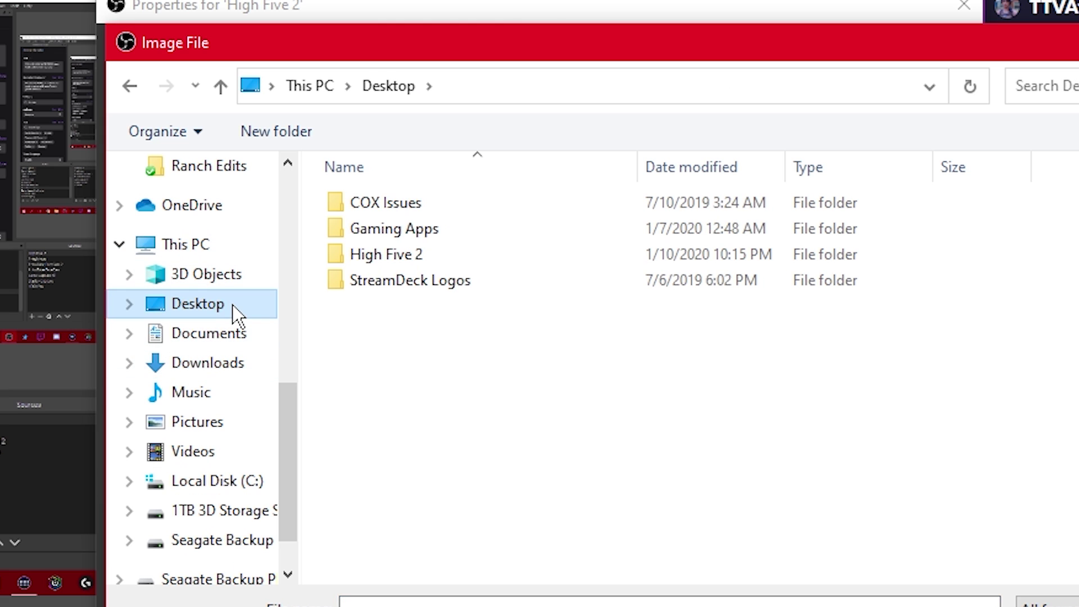
double_click(393, 260)
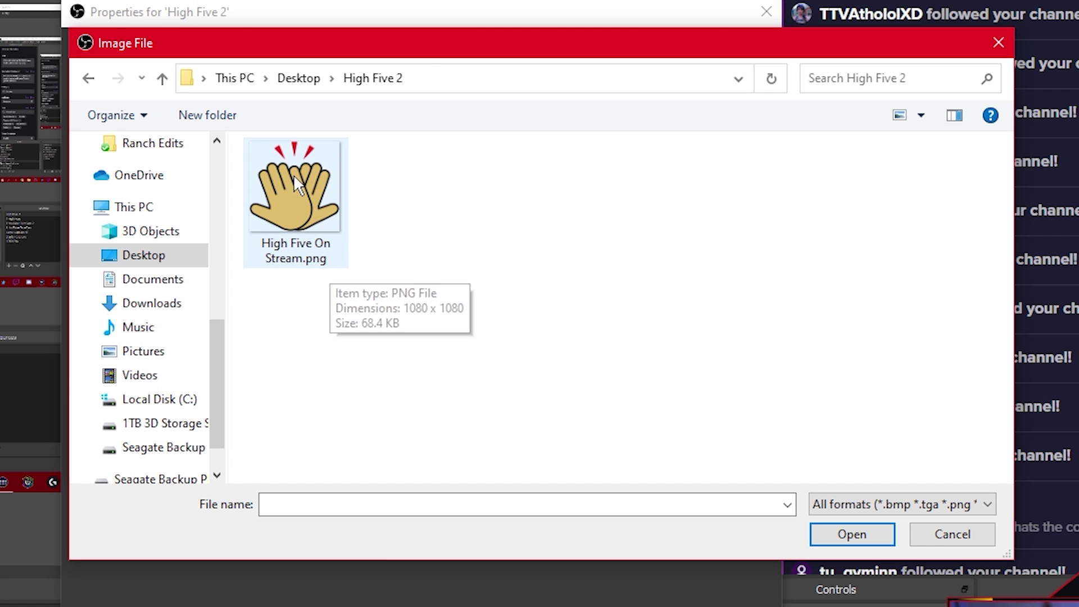
click(368, 253)
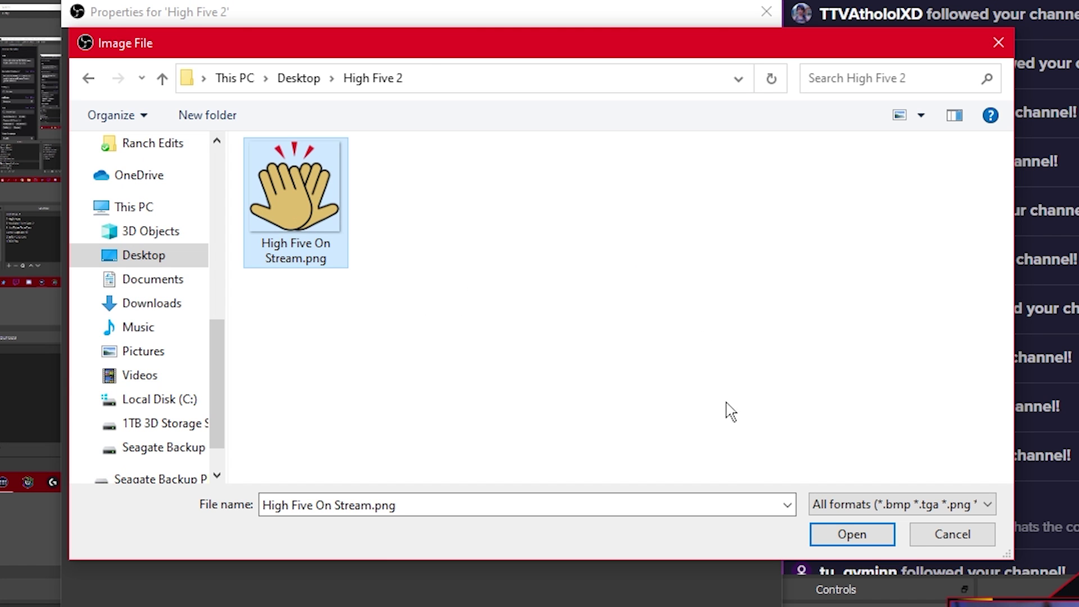
click(860, 535)
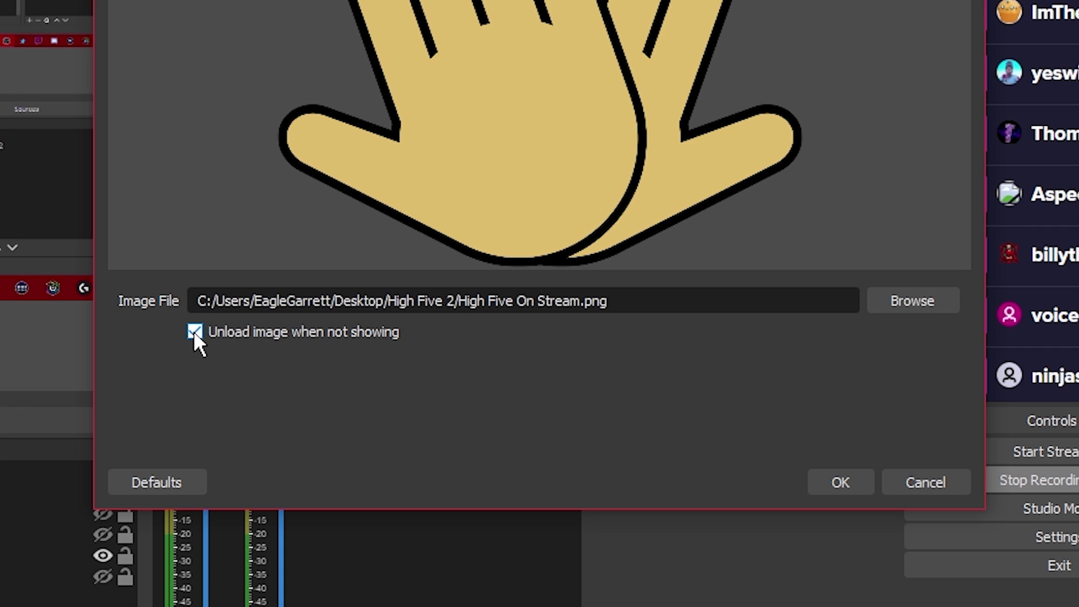
click(840, 482)
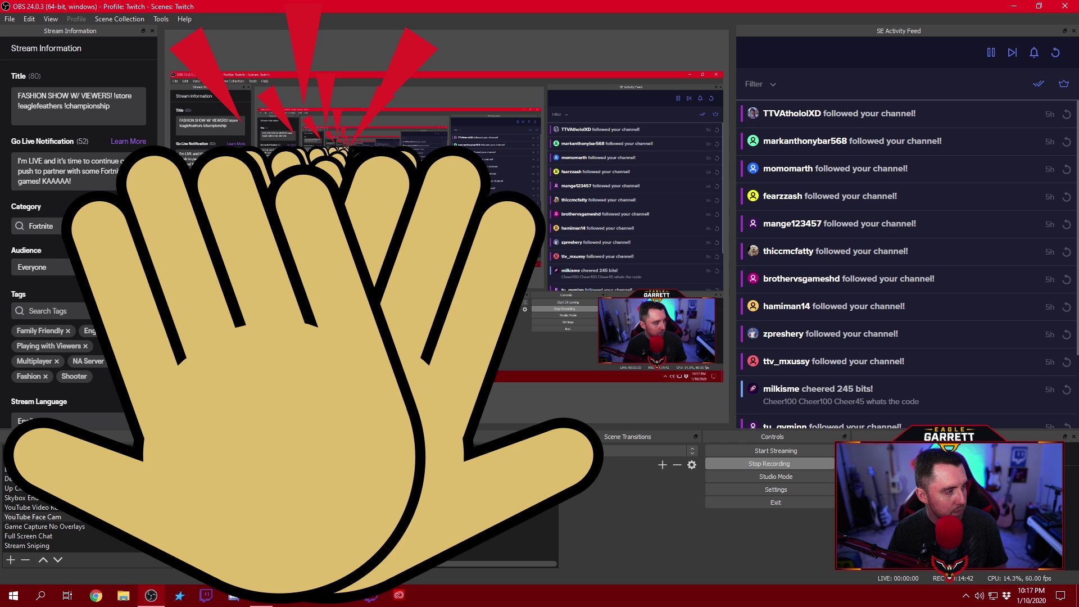
- Unlock the preview, move the high five image to the horizontal centre of the canvas, and lock the preview again
click(27, 20)
click(57, 141)
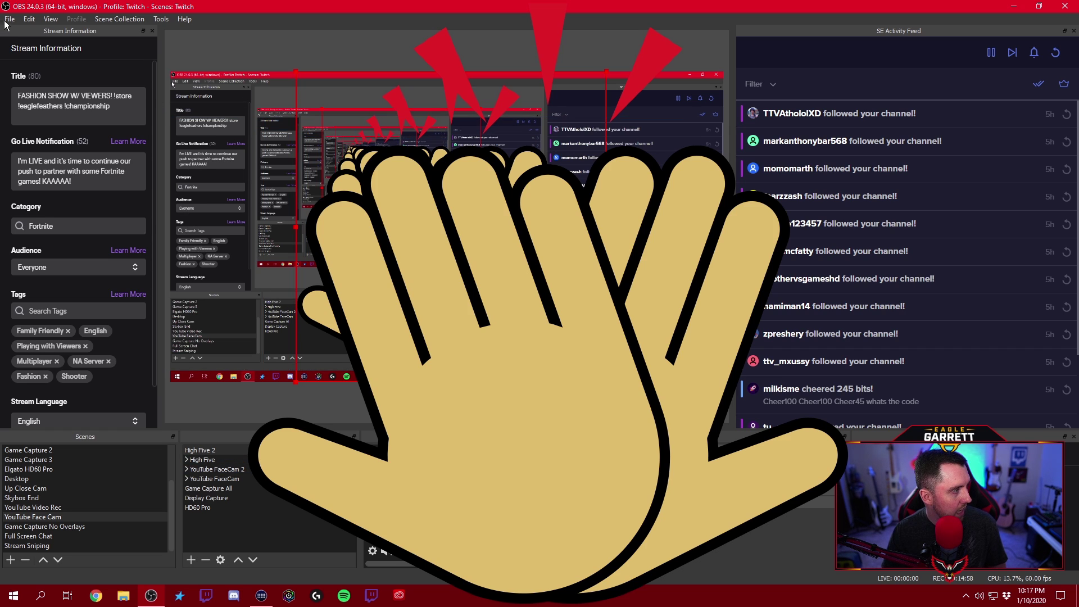
click(29, 19)
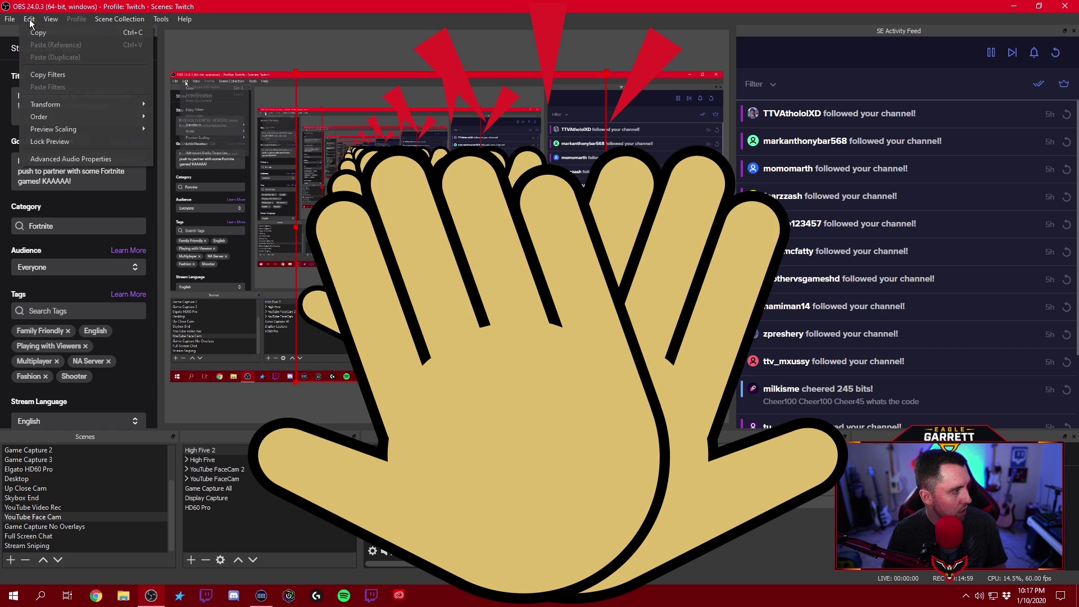
click(59, 141)
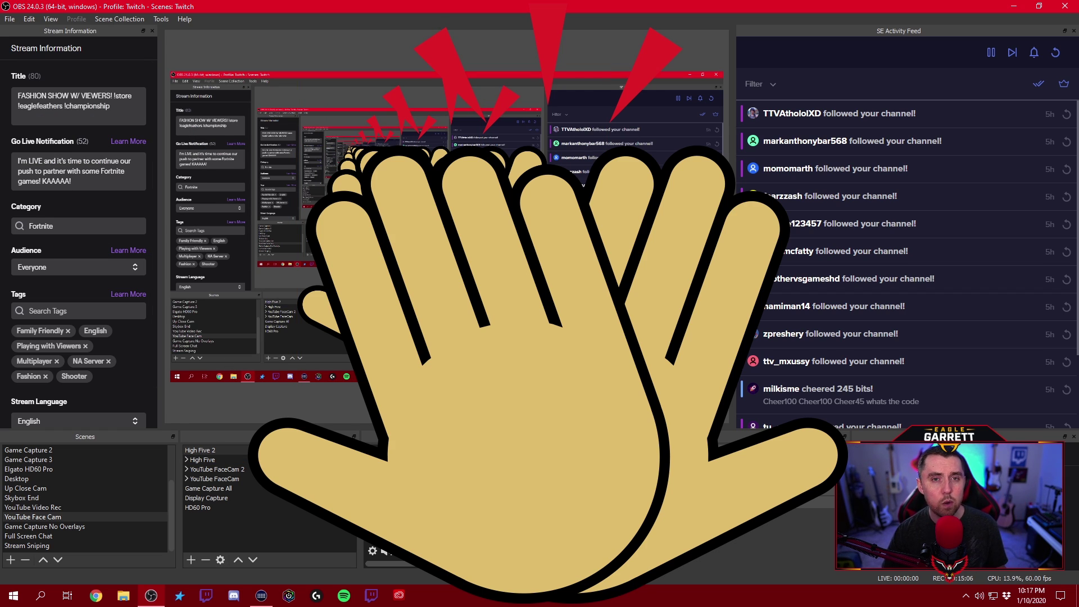
- Add a new Media Source named "High Five Sound 2" to the YouTube Face Cam scene, keeping it visible
click(191, 561)
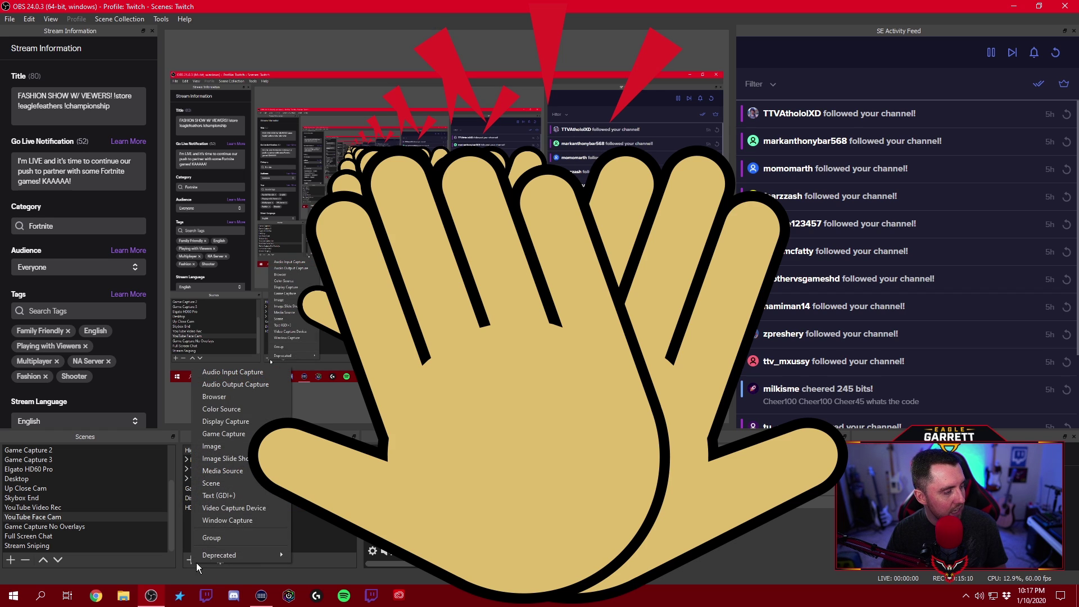
mouse_move(196, 559)
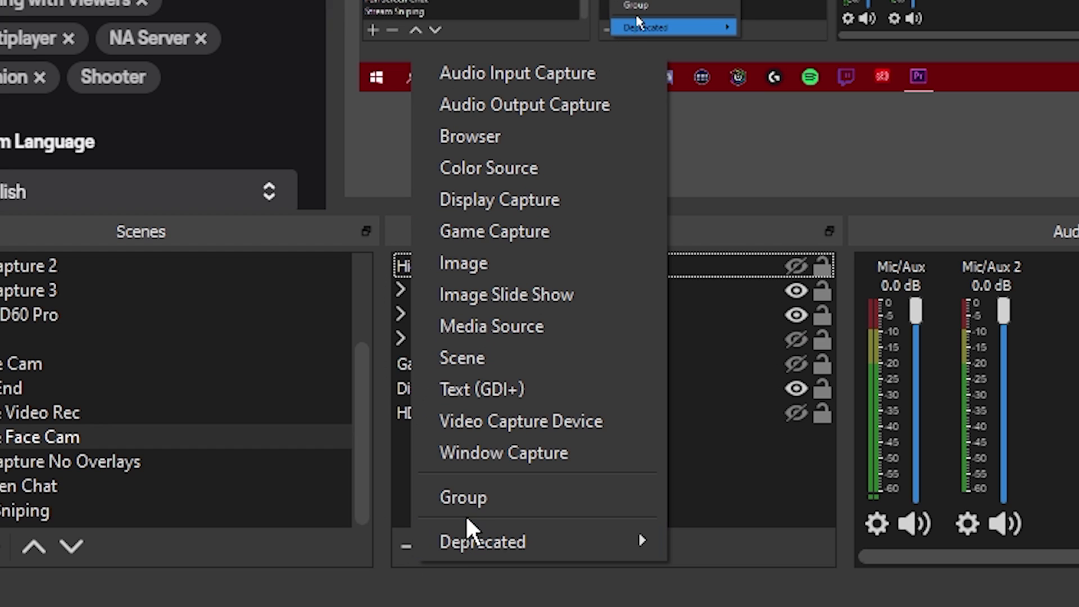
click(490, 330)
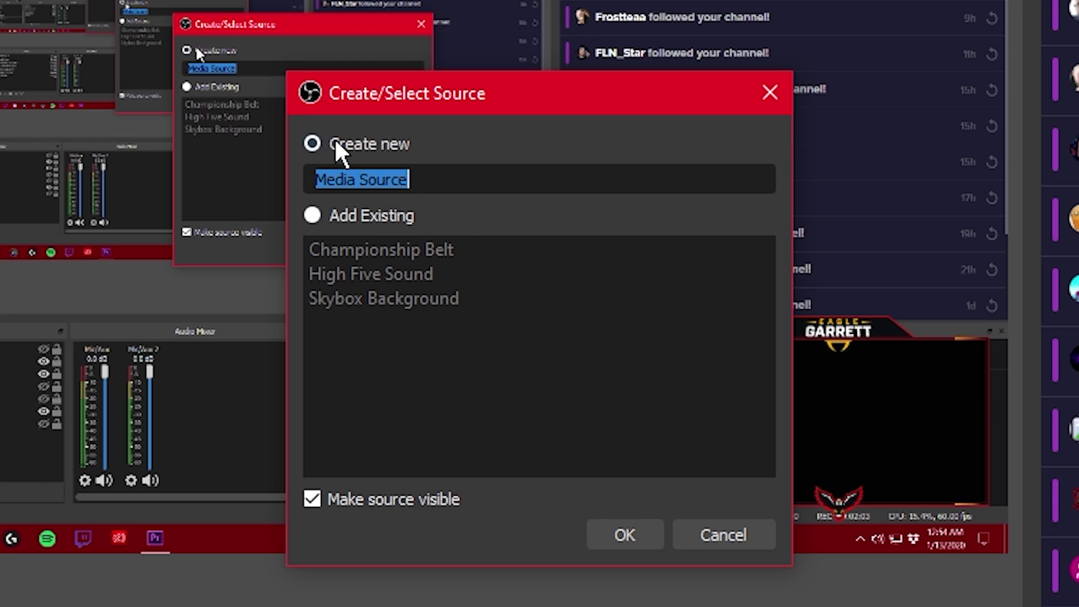
click(320, 140)
triple_click(413, 180)
text(High Five )
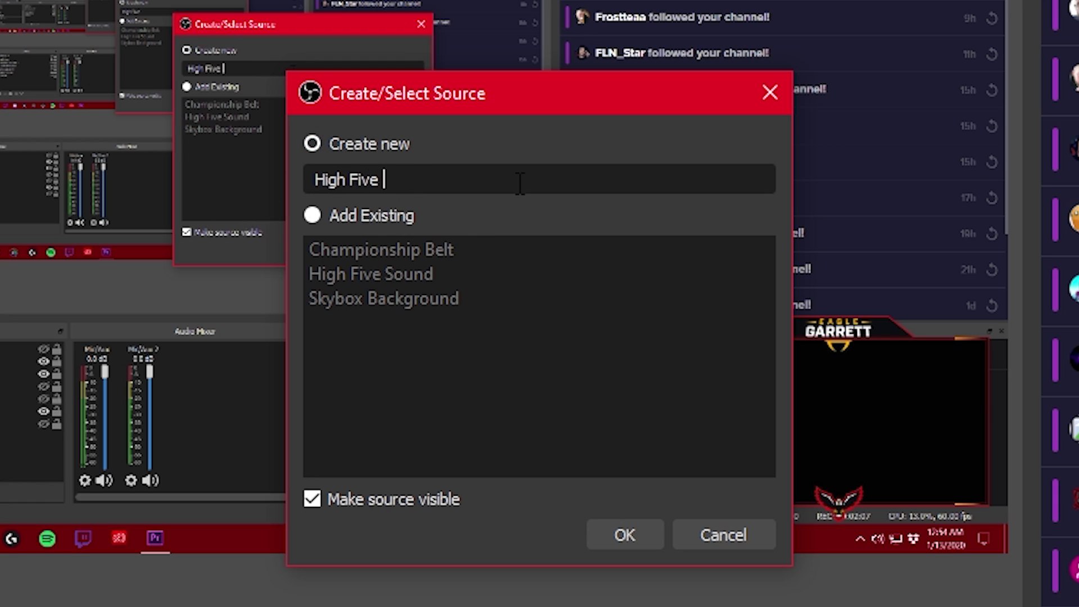
text(Sound 2)
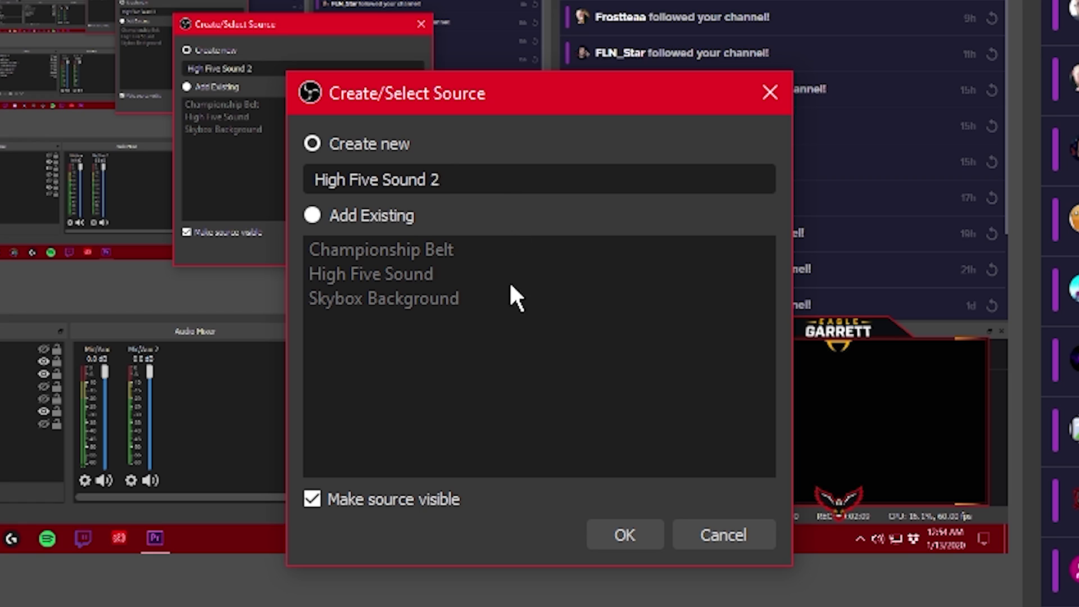
click(602, 534)
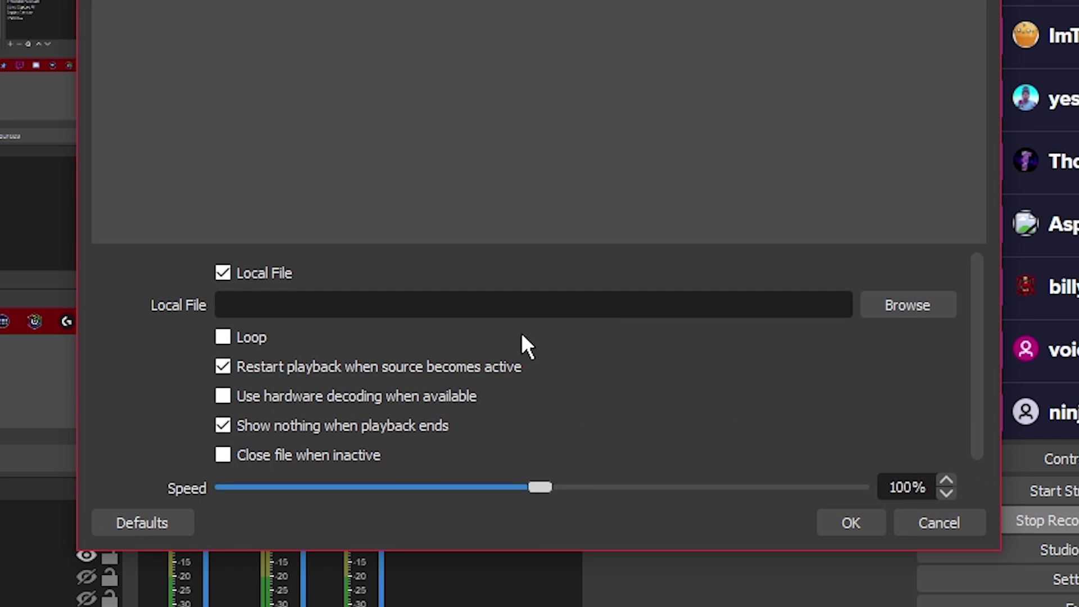
- Load High Five Sound.mp3 from the desktop's High Five 2 folder as the media source's local file and accept its properties
click(891, 305)
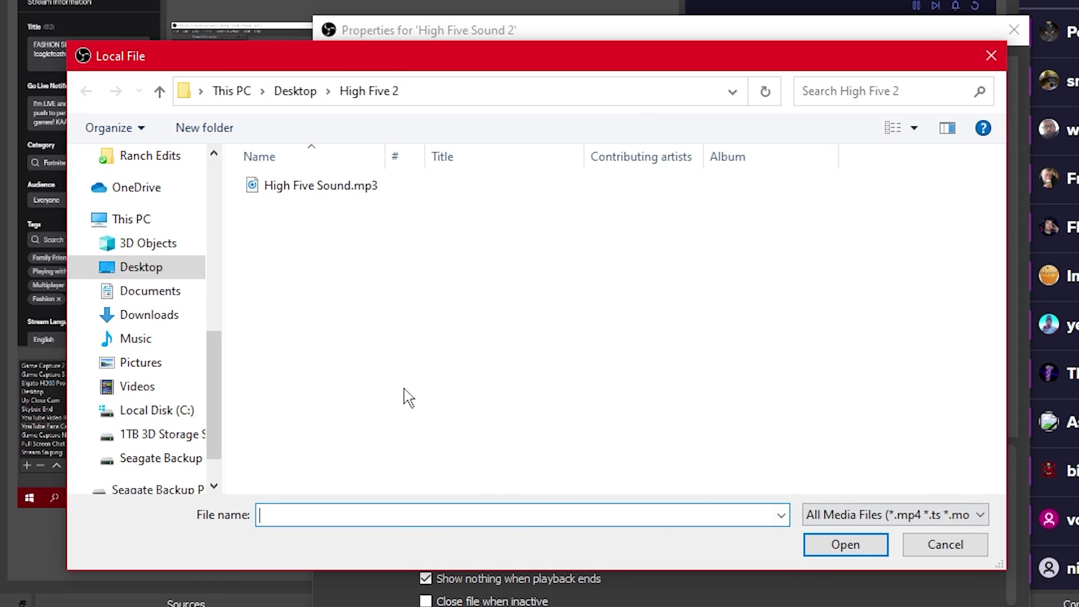
click(322, 194)
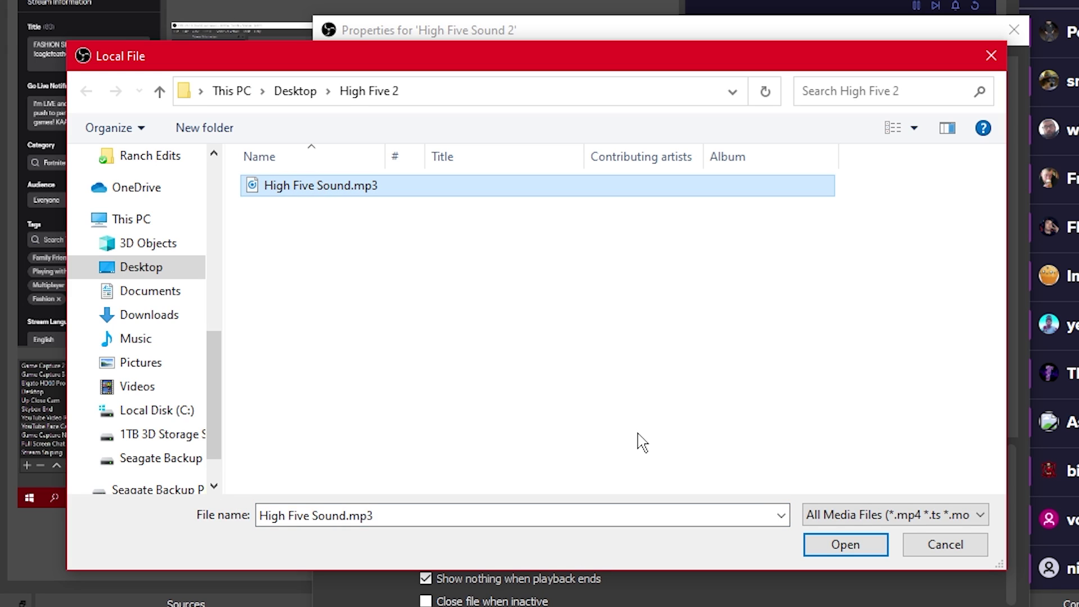
click(835, 551)
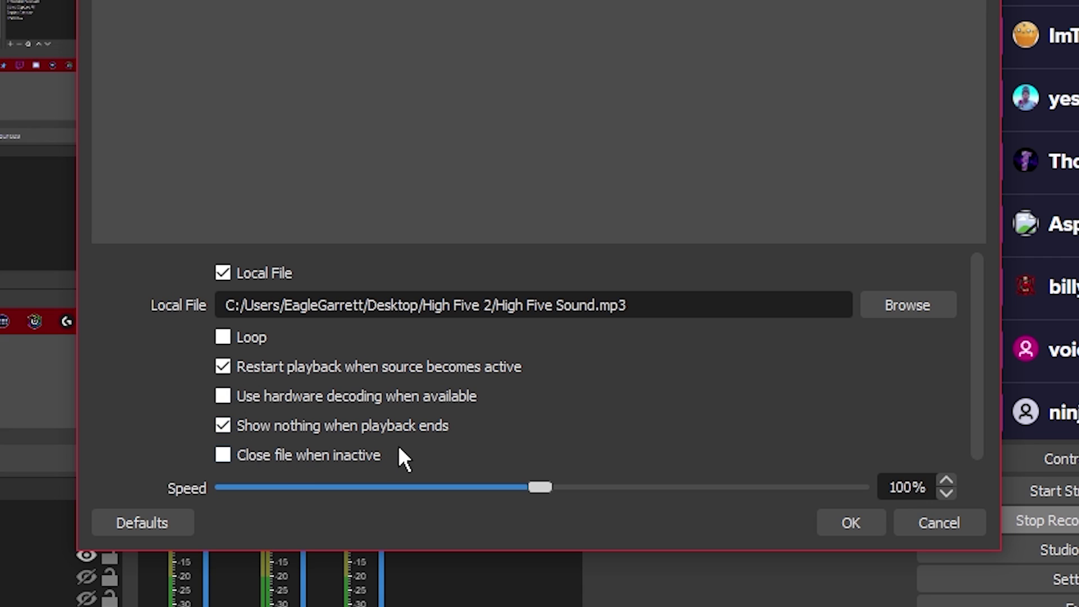
click(848, 524)
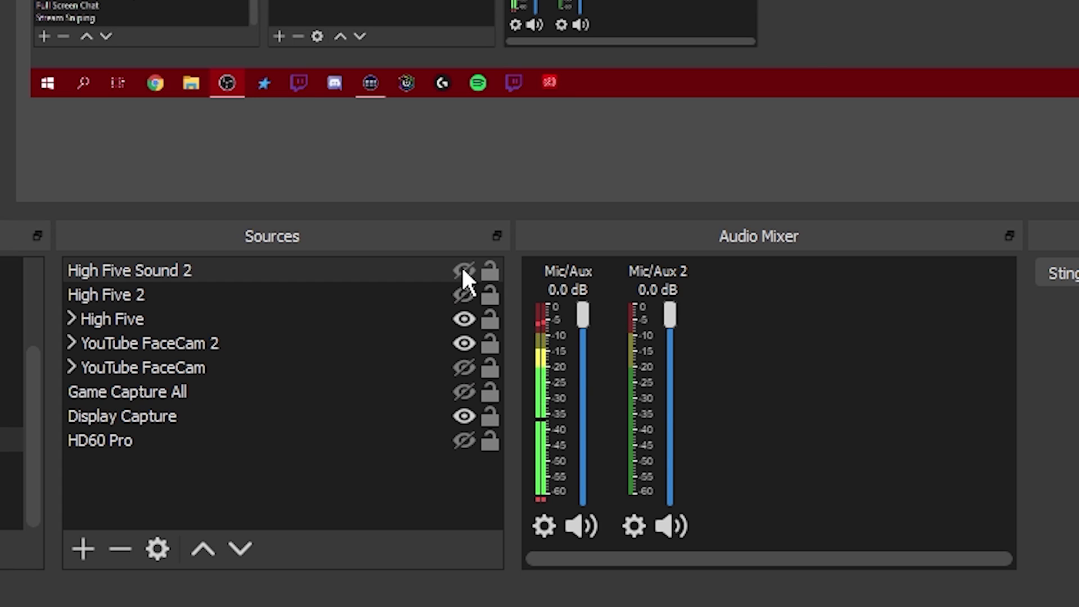
- Show the High Five Sound 2 source to test its playback, and hide it again
click(339, 450)
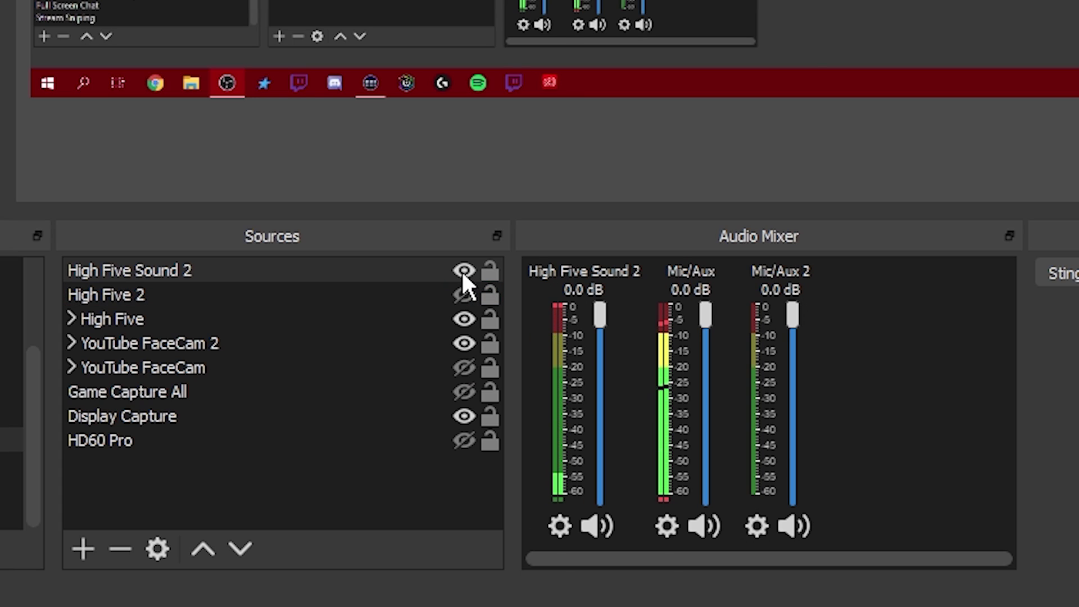
click(463, 270)
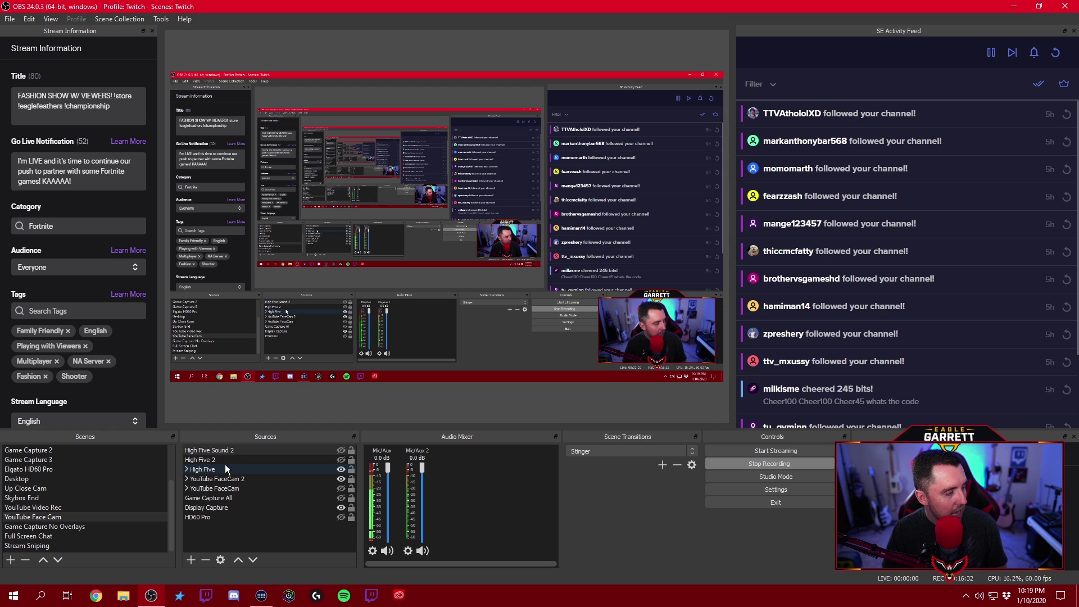
click(224, 460)
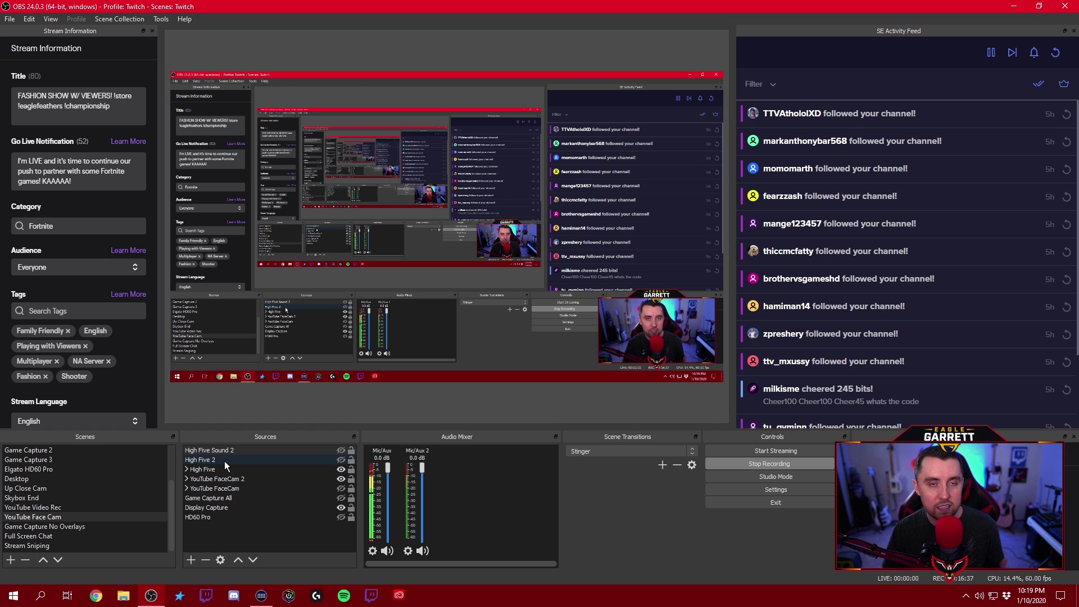
click(254, 449)
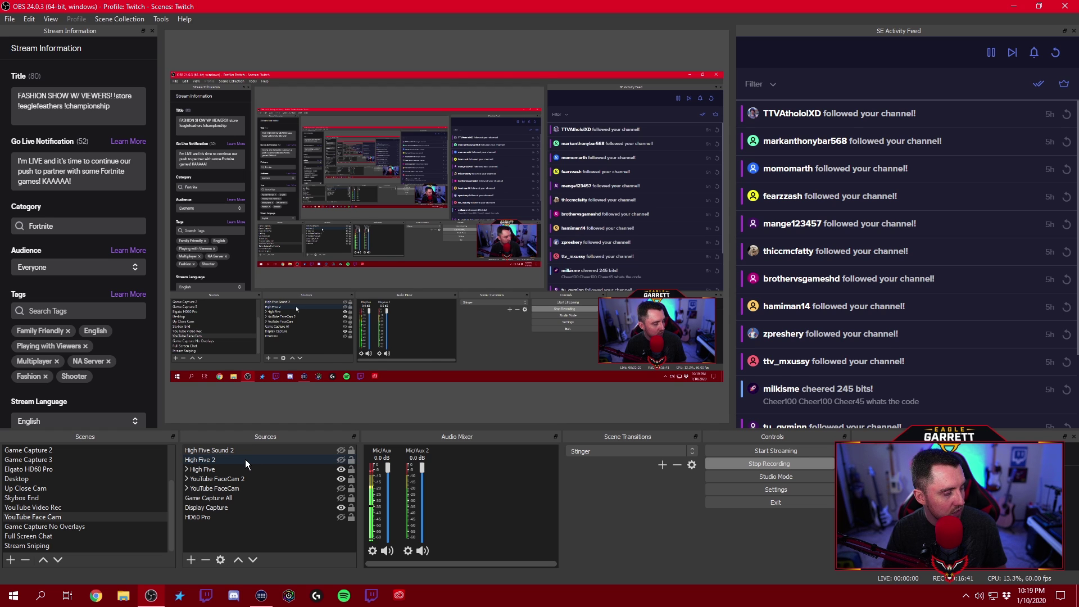
right_click(245, 460)
click(487, 484)
- Group the High Five Sound 2 and High Five 2 sources together and name the group "High Five YT"
click(406, 250)
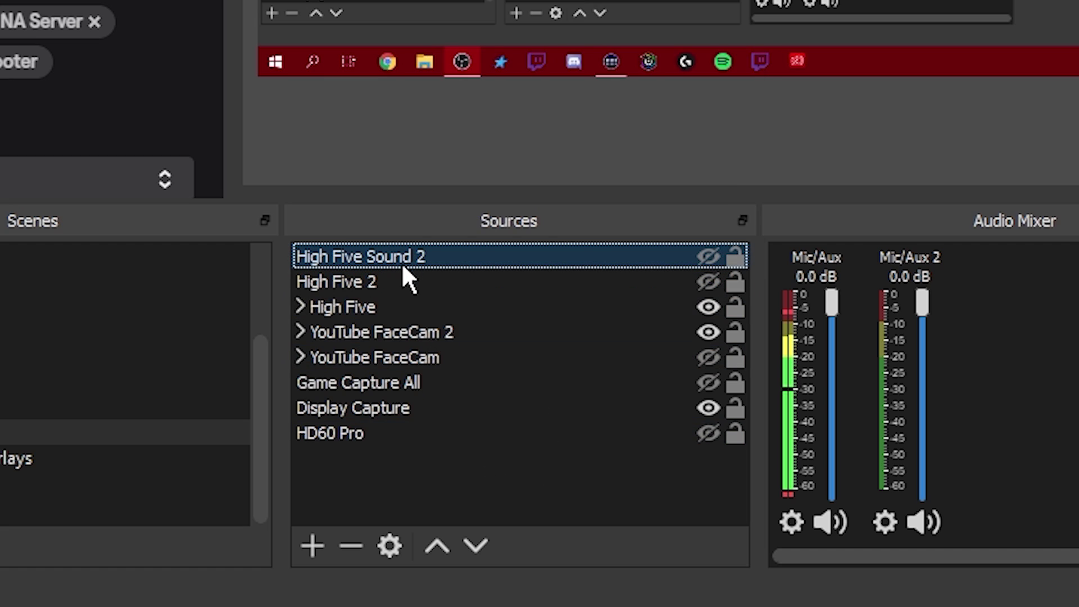
ctrl+click(385, 279)
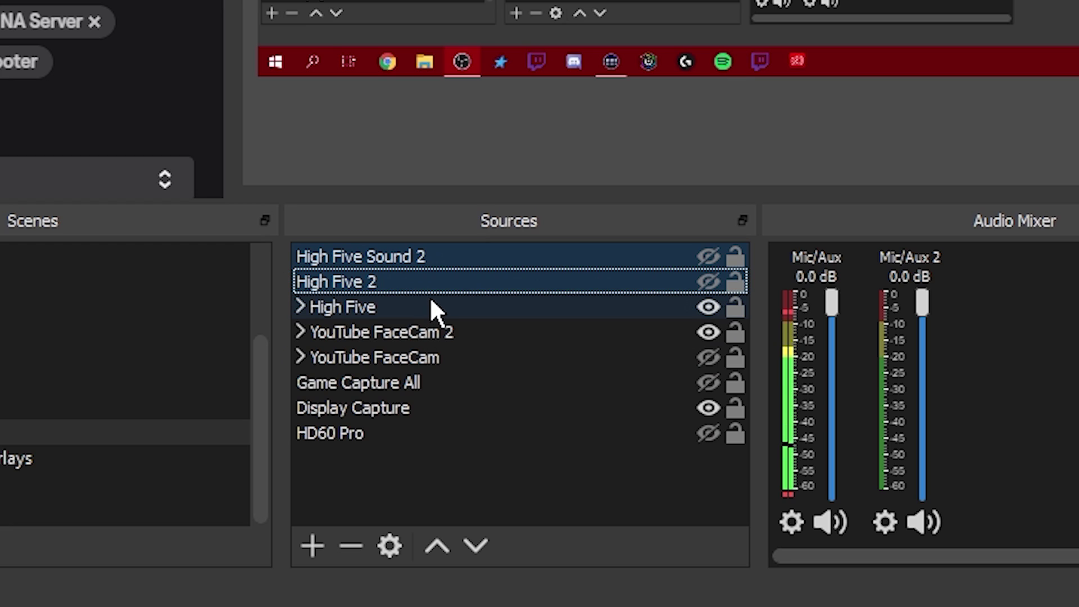
click(410, 251)
ctrl+click(390, 284)
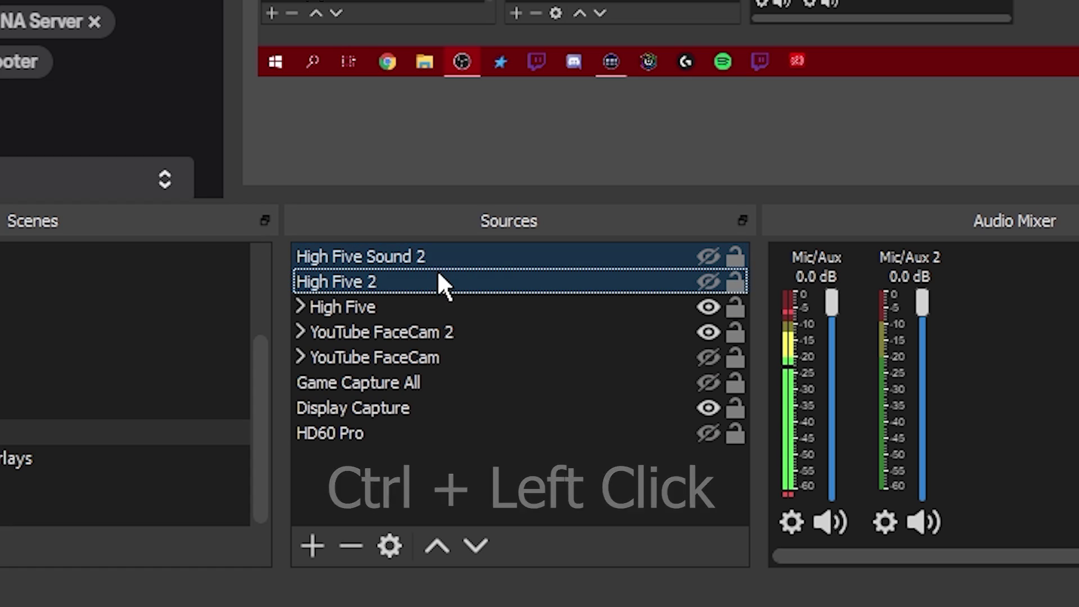
right_click(410, 284)
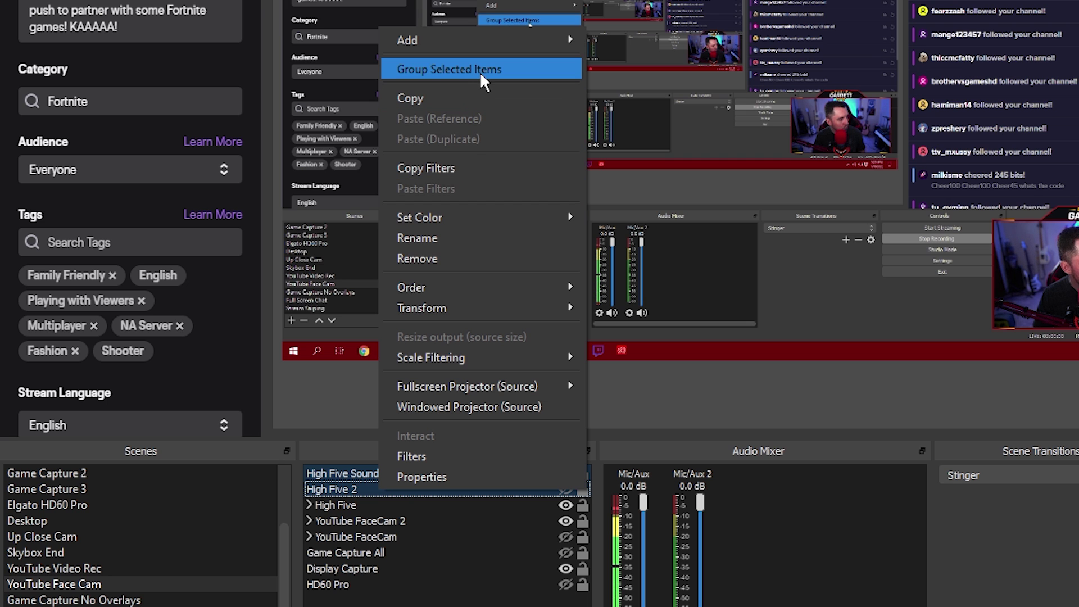
click(480, 72)
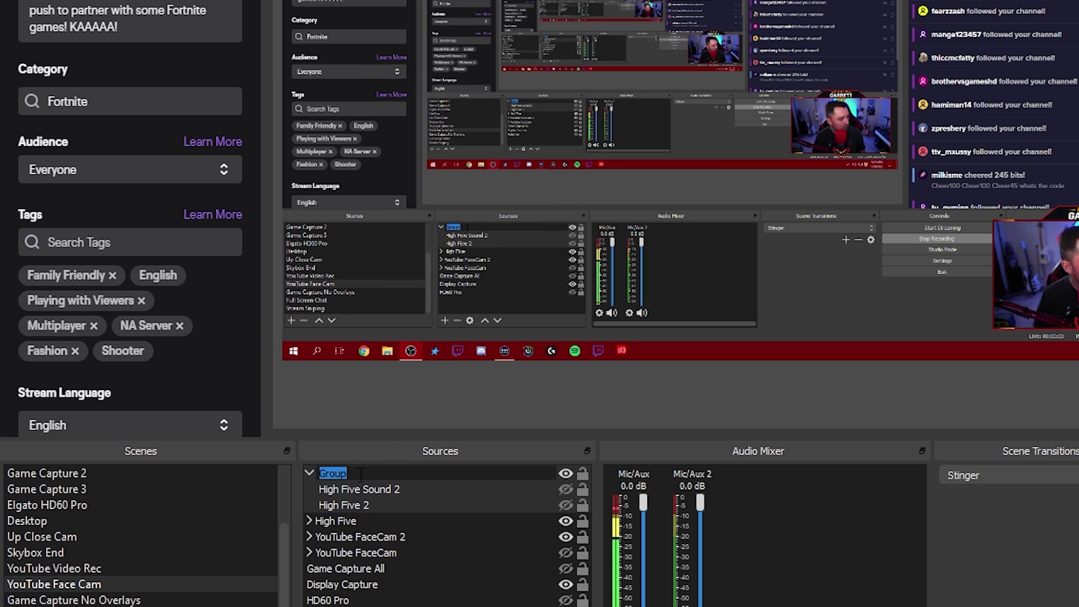
text(High )
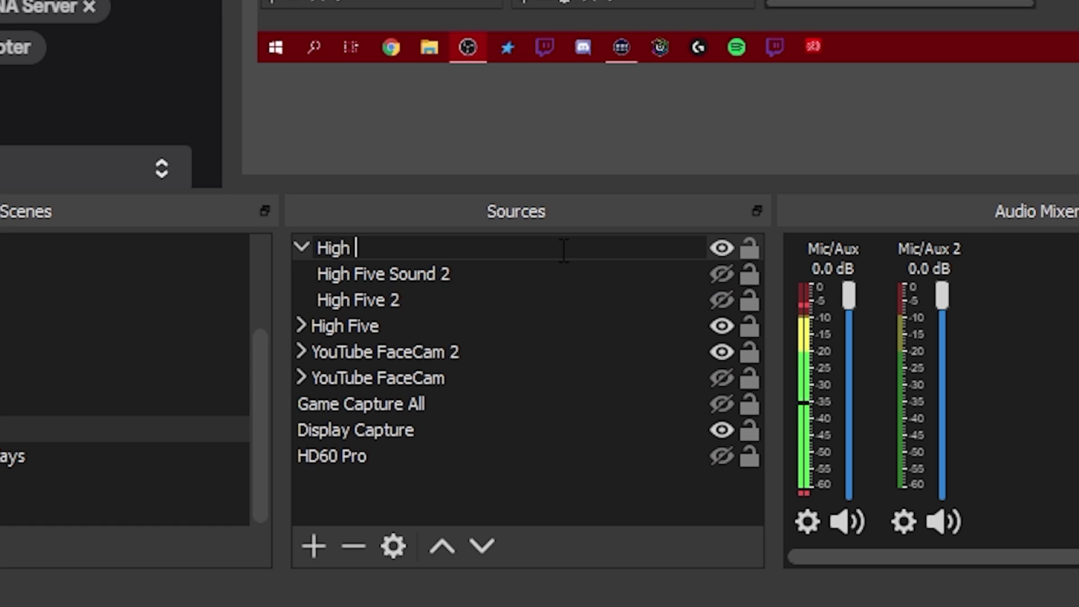
text(Five )
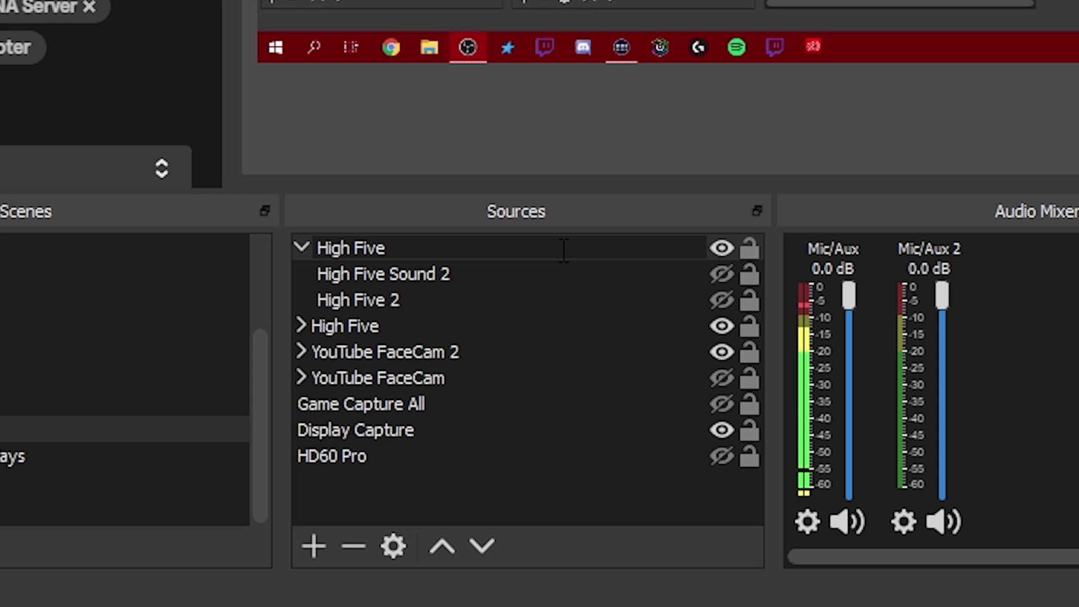
text(YT)
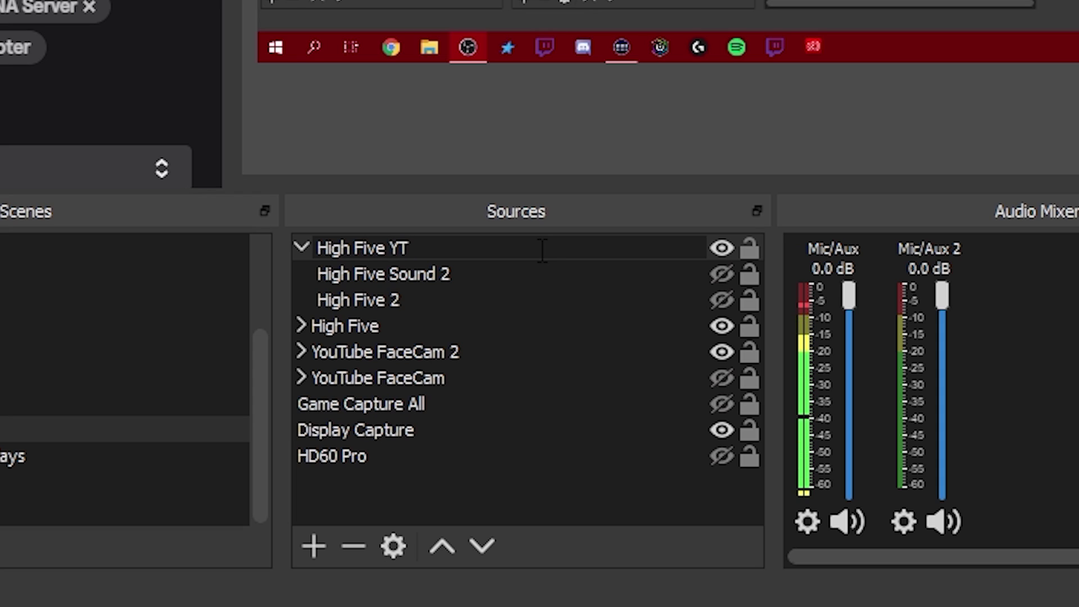
click(397, 488)
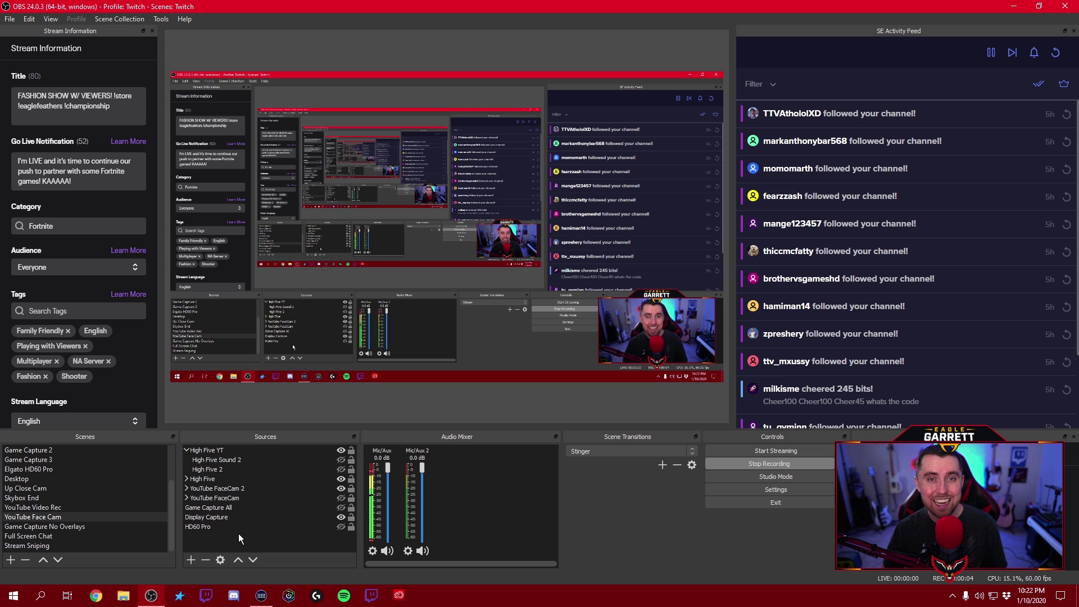
- In the hotkey settings, assign Ctrl + Num + to both showing and hiding High Five 2 in the High Five YT group
click(780, 491)
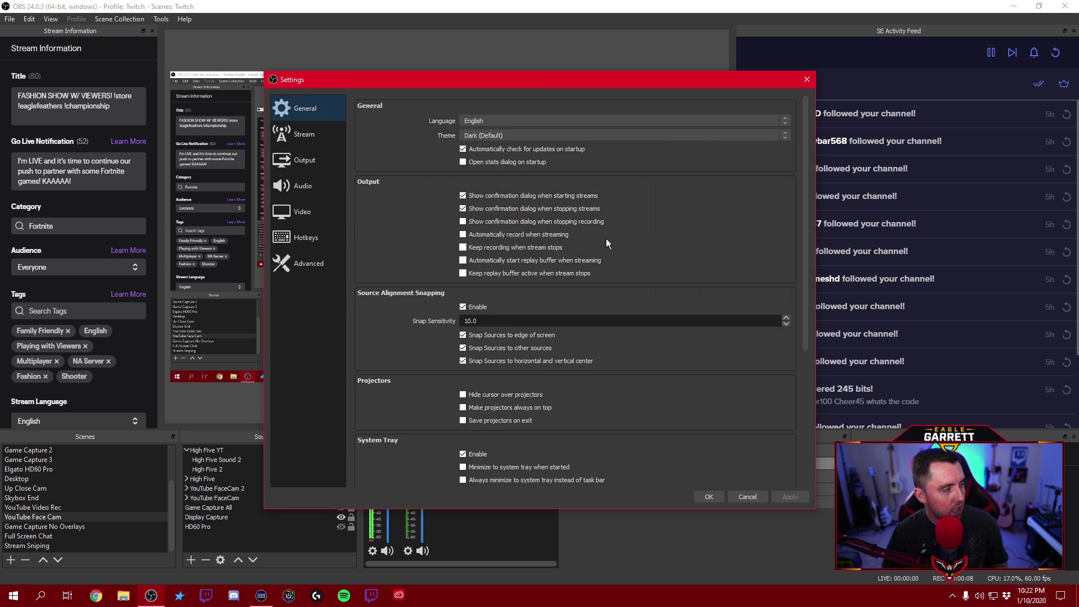
click(296, 242)
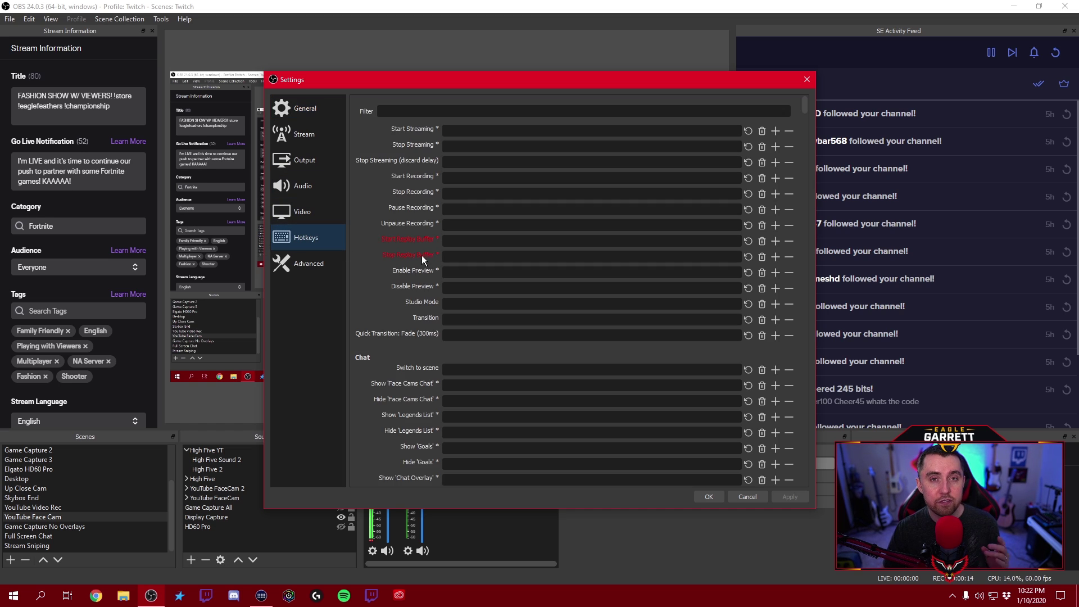
mouse_move(412, 269)
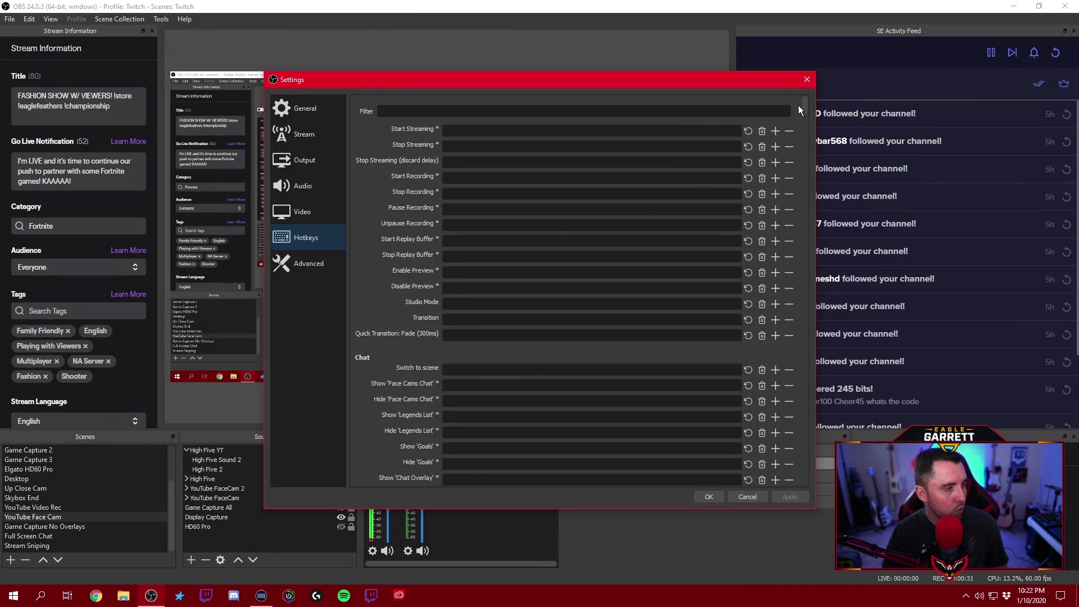
drag(807, 107, 813, 177)
scroll(813, 177, down, 10)
scroll(451, 323, down, 3)
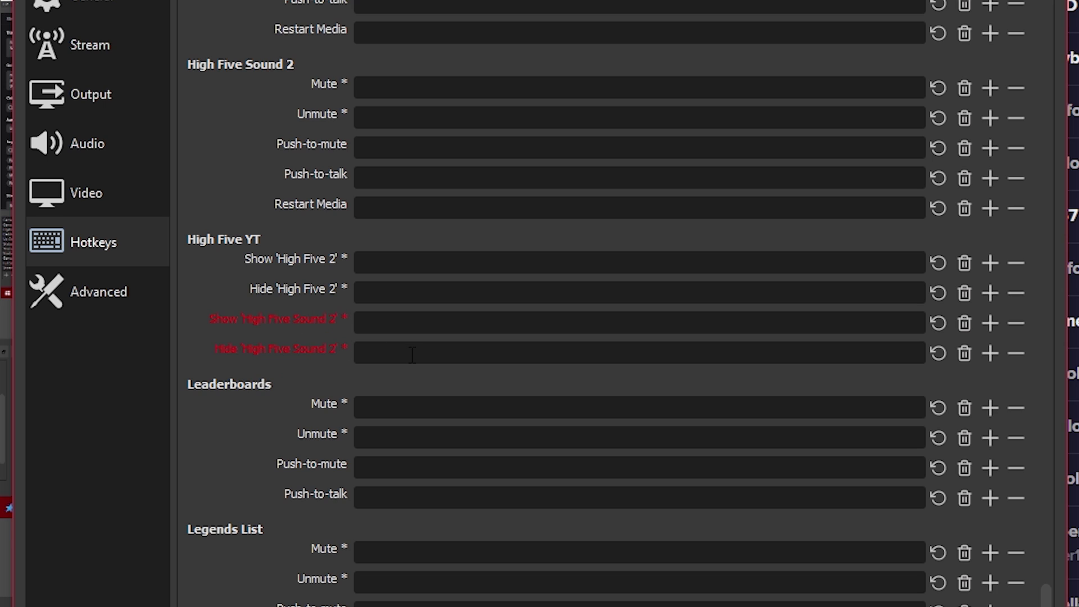
click(397, 260)
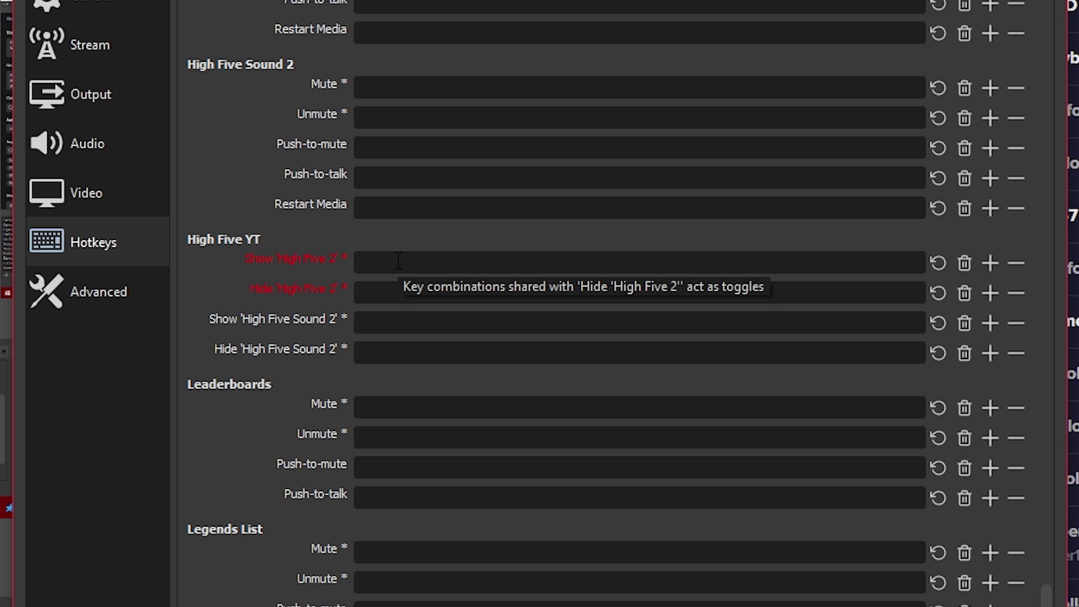
key(ctrl)
key(ctrl+KP_Add)
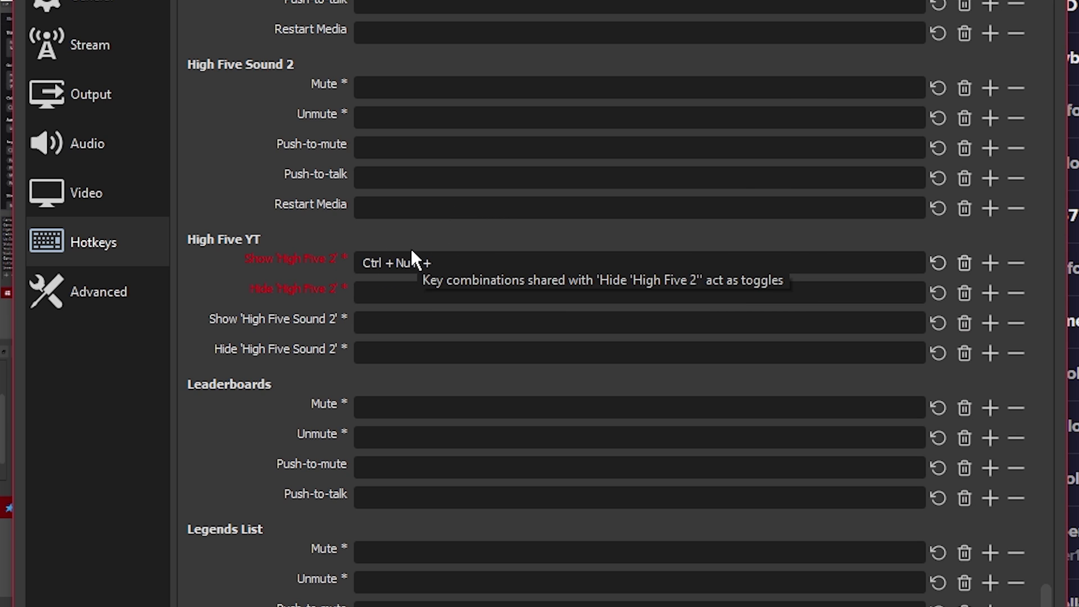
click(401, 288)
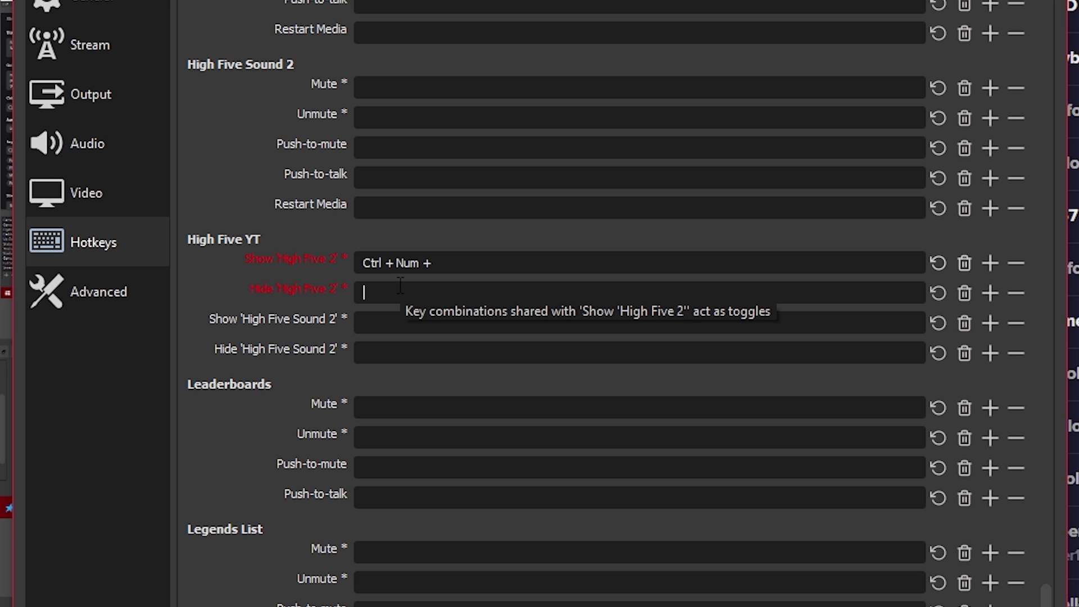
key(ctrl)
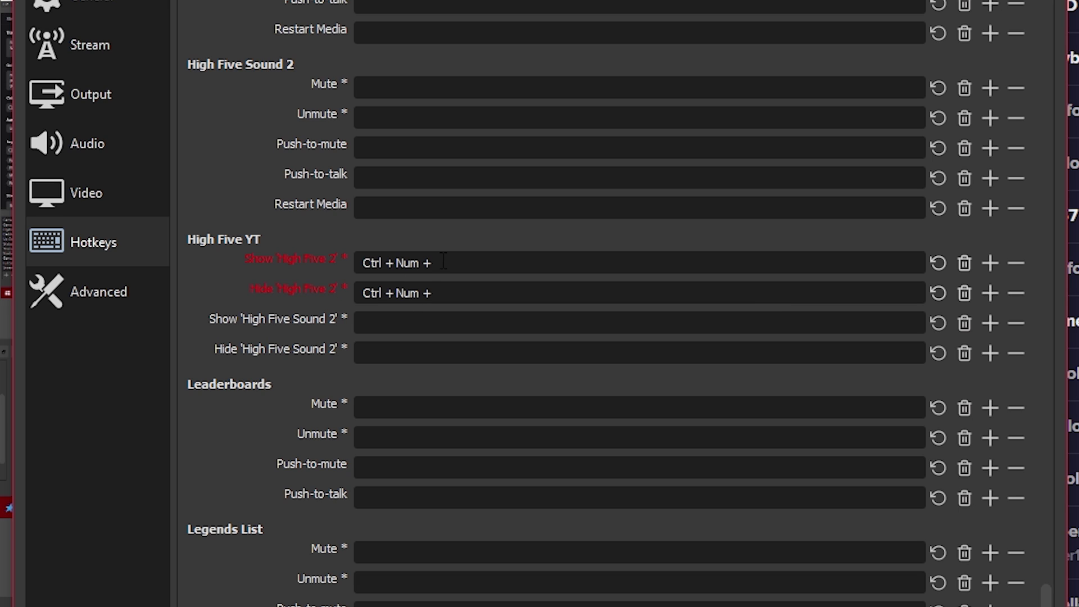
- Assign Ctrl + Num + to both showing and hiding High Five Sound 2 in the High Five YT group
click(417, 323)
key(ctrl)
key(ctrl+KP_Add)
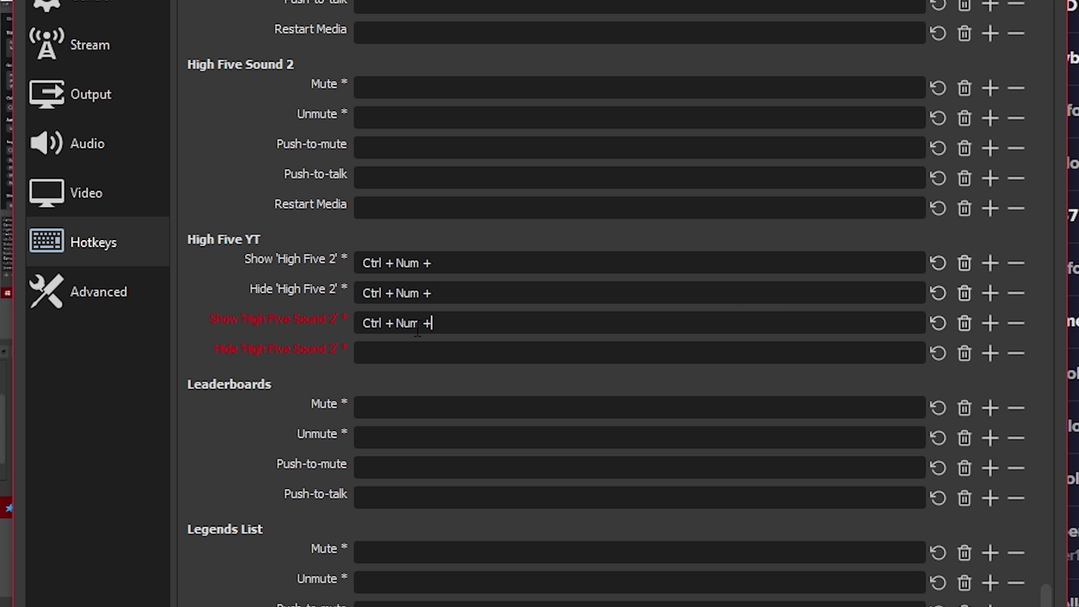
click(424, 352)
key(ctrl+KP_Add)
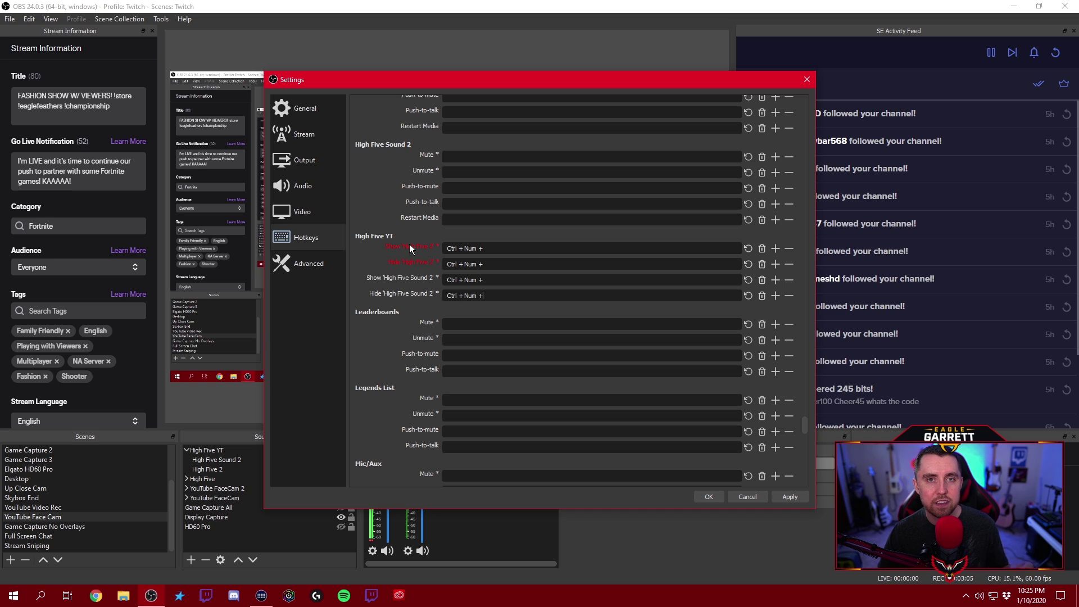
mouse_move(409, 244)
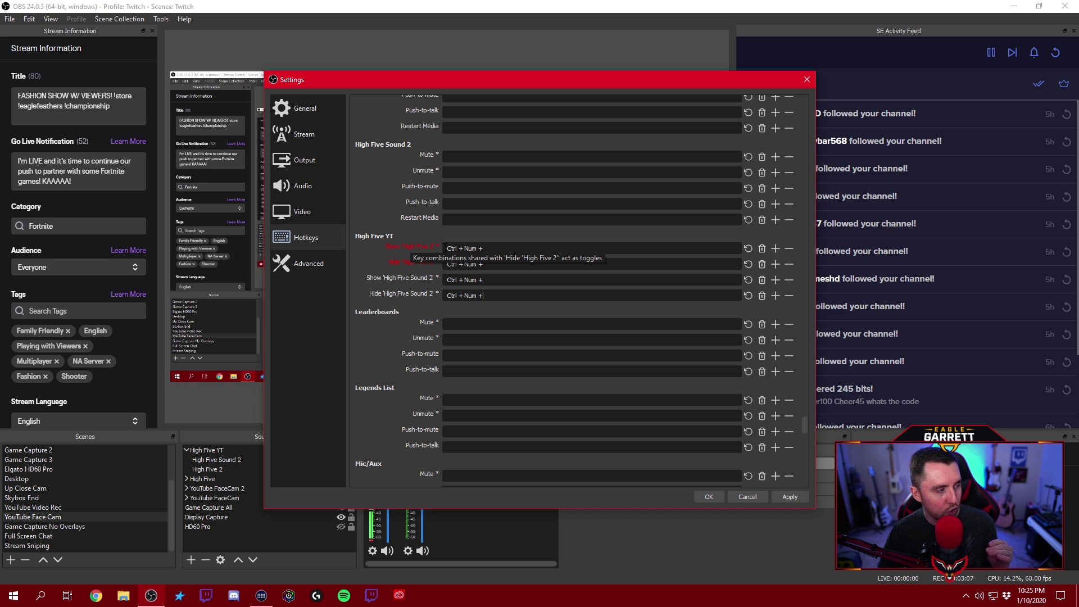
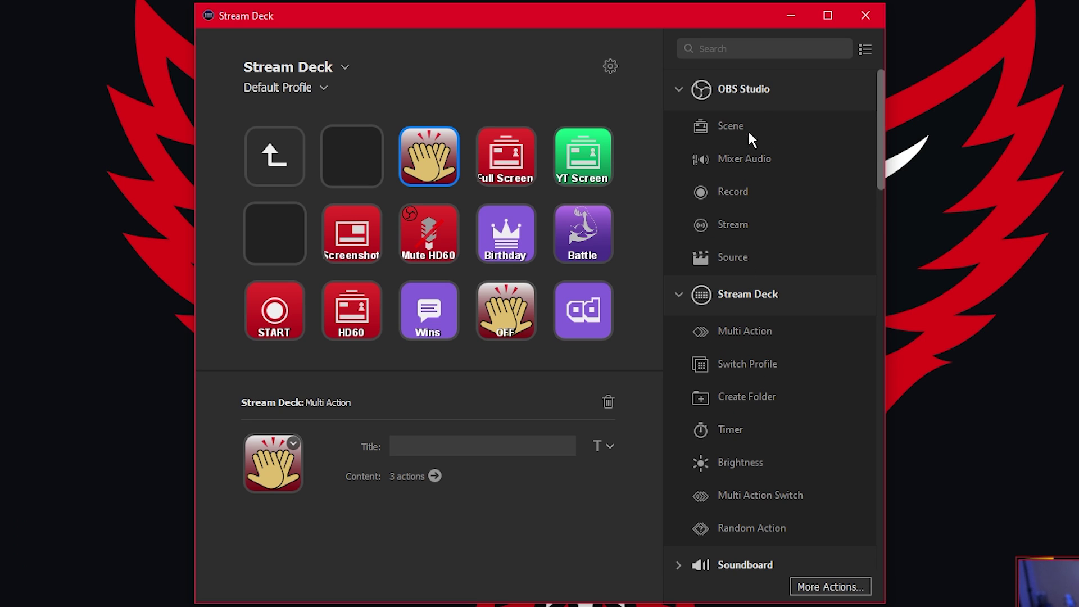
- Look through the available Stream Deck, Soundboard, Twitch and System actions
scroll(750, 230, down, 3)
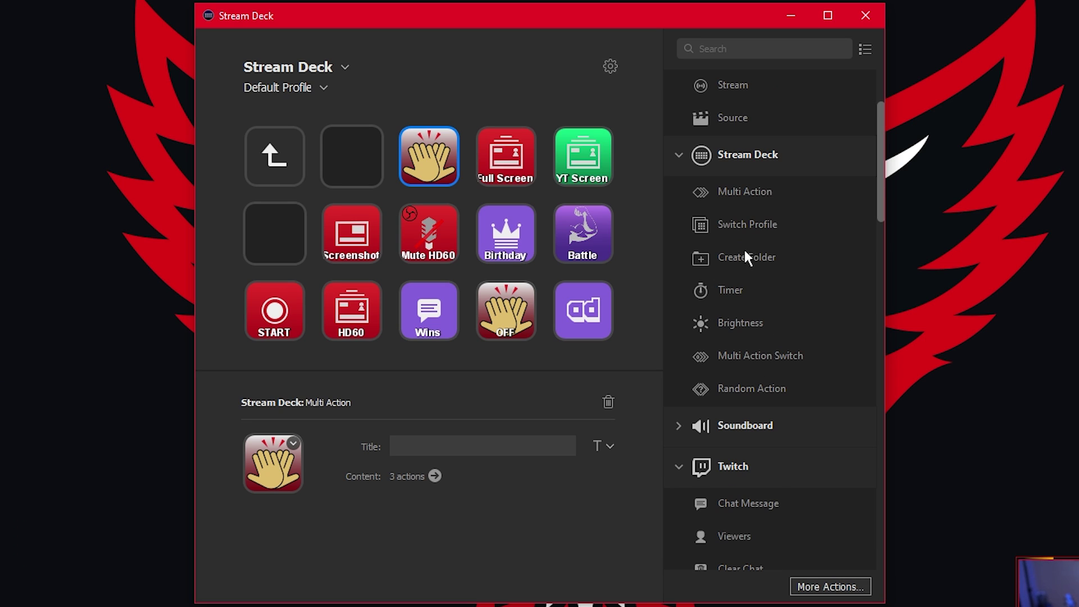
scroll(762, 275, down, 5)
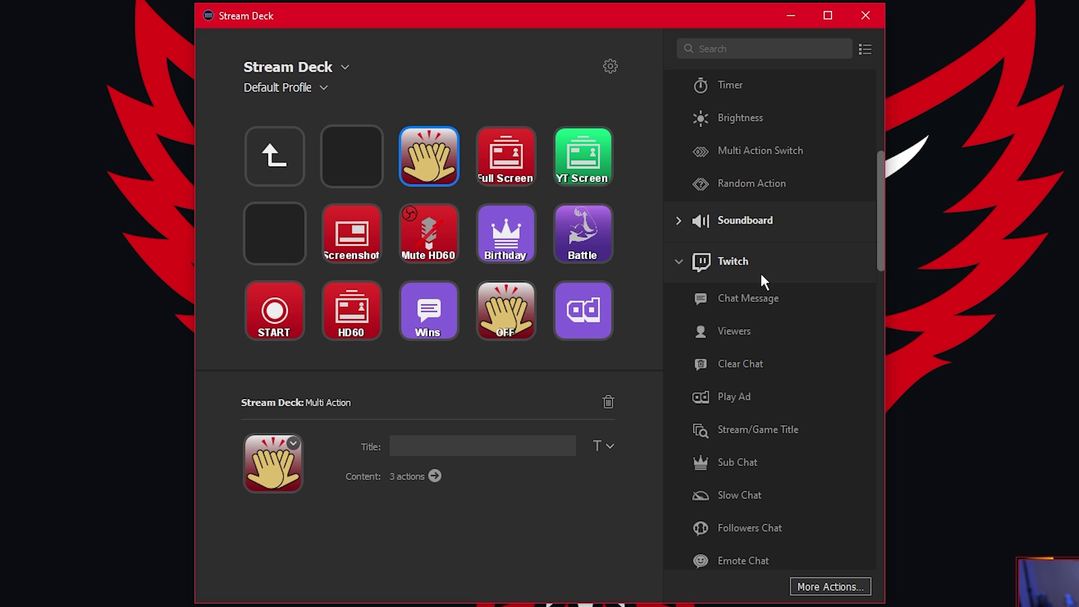
click(675, 227)
click(674, 229)
scroll(769, 358, down, 5)
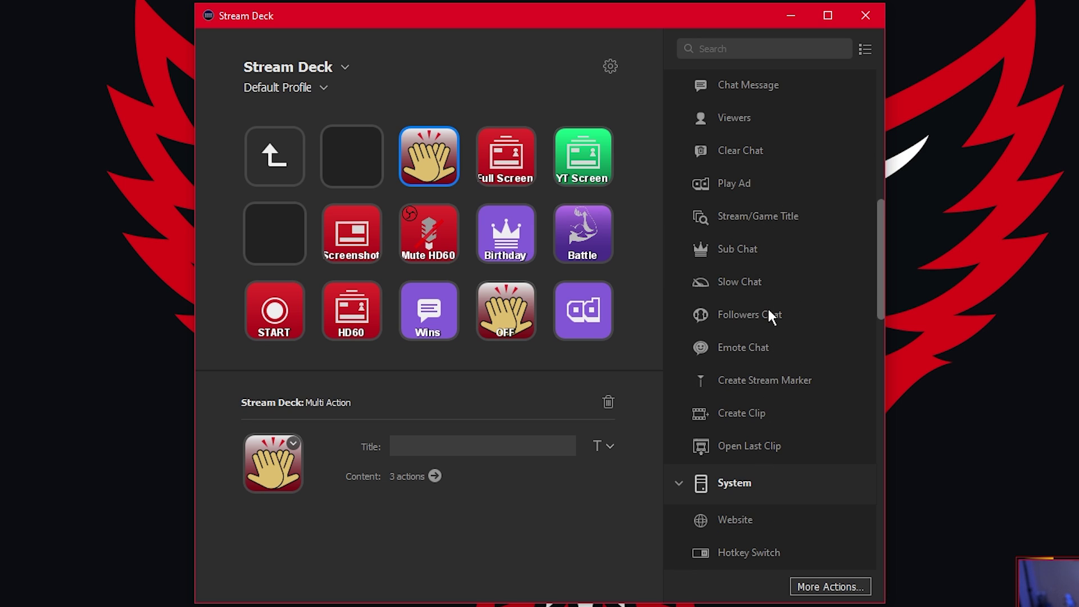
scroll(767, 305, down, 6)
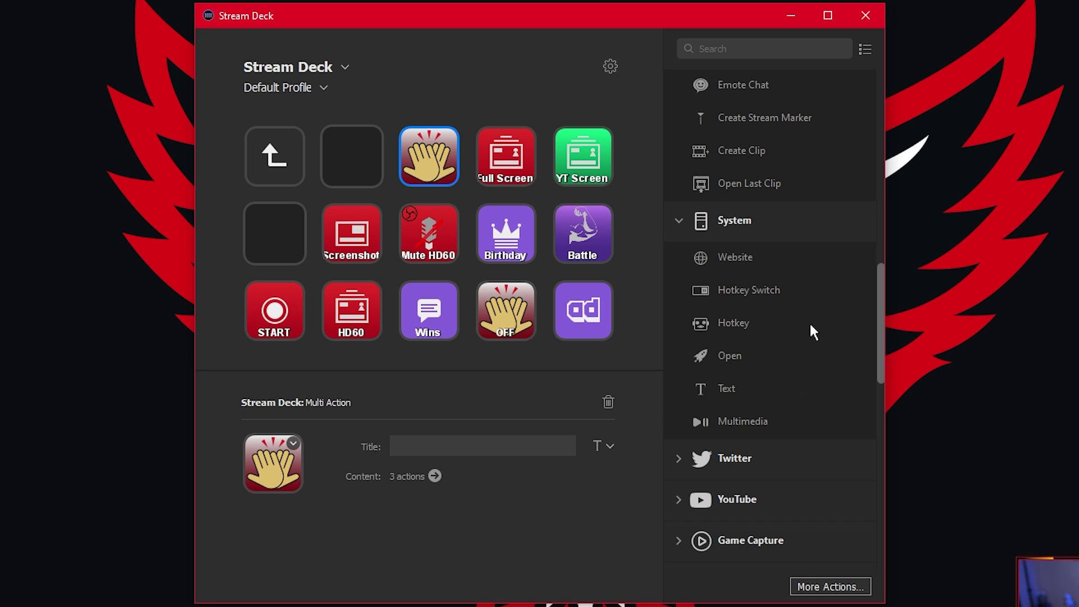
scroll(792, 348, up, 10)
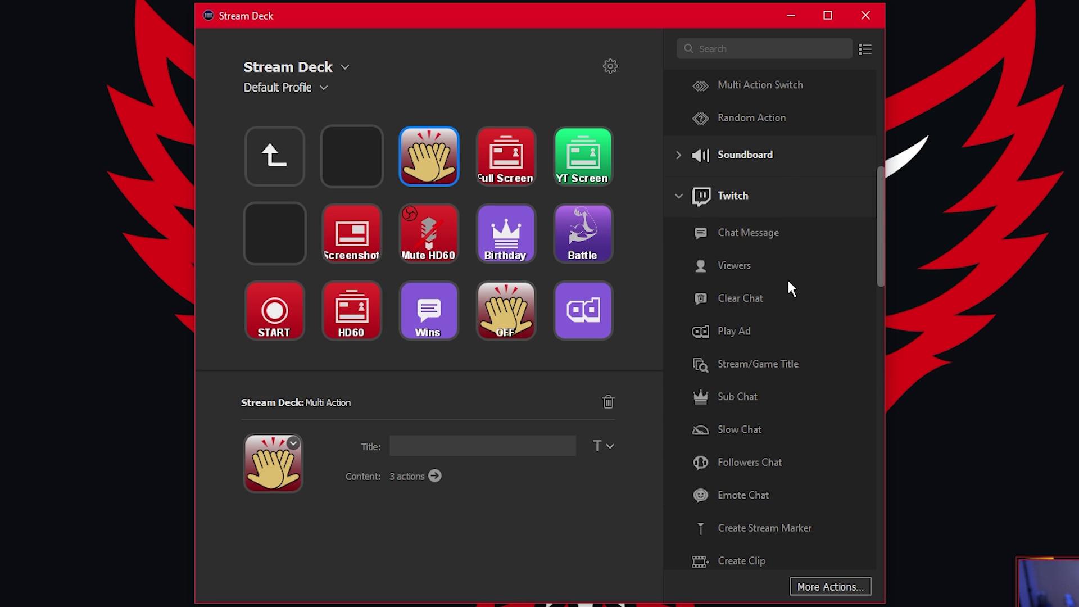
scroll(740, 276, up, 6)
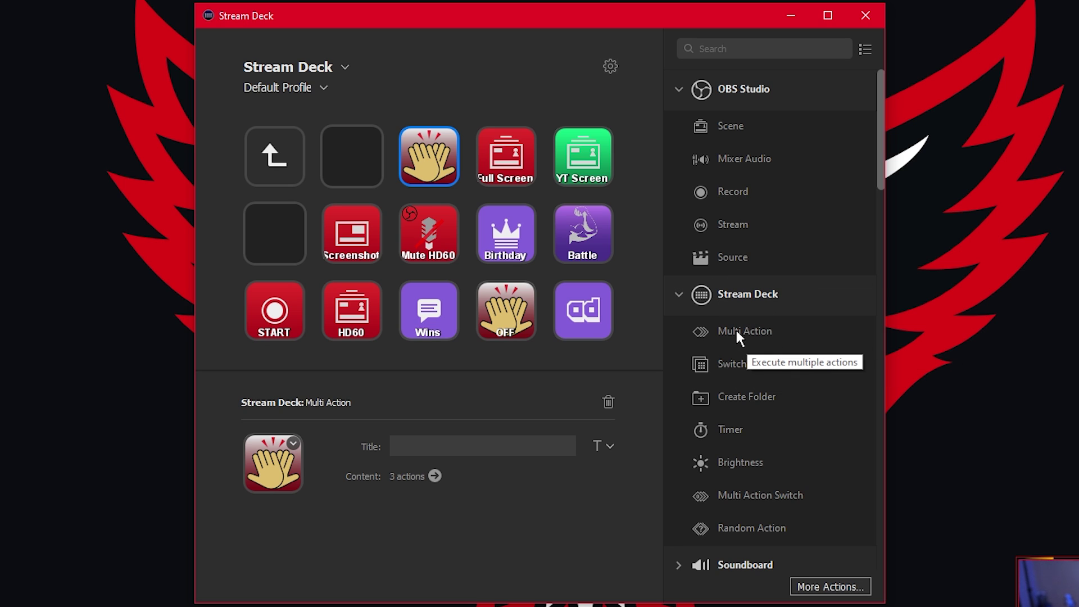
- Assign a Multi Action to the empty key in the second row and title it "High Five YT"
drag(747, 329, 275, 230)
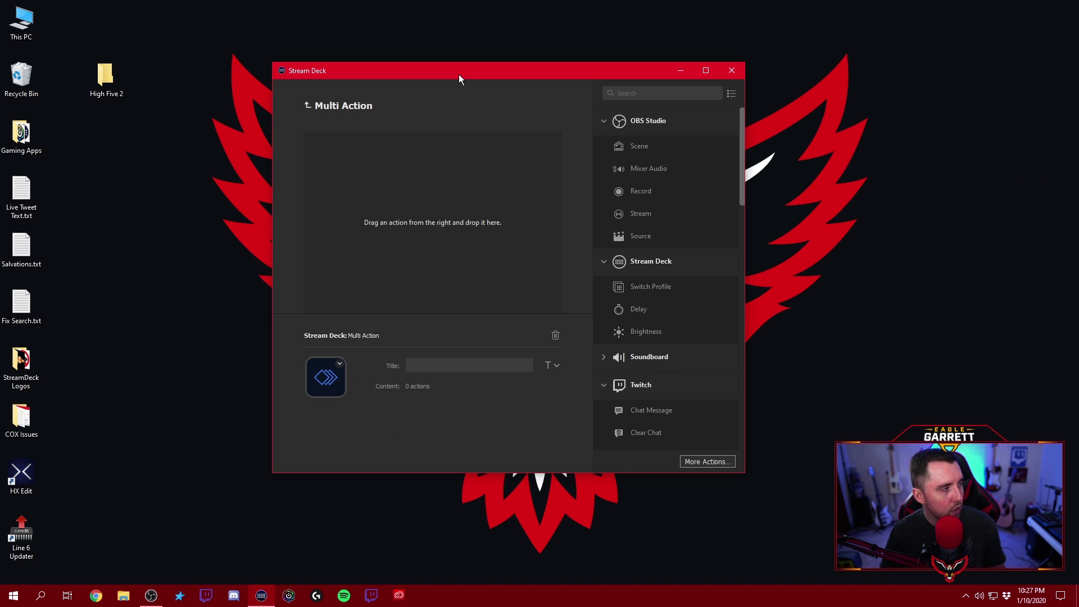
drag(497, 69, 480, 72)
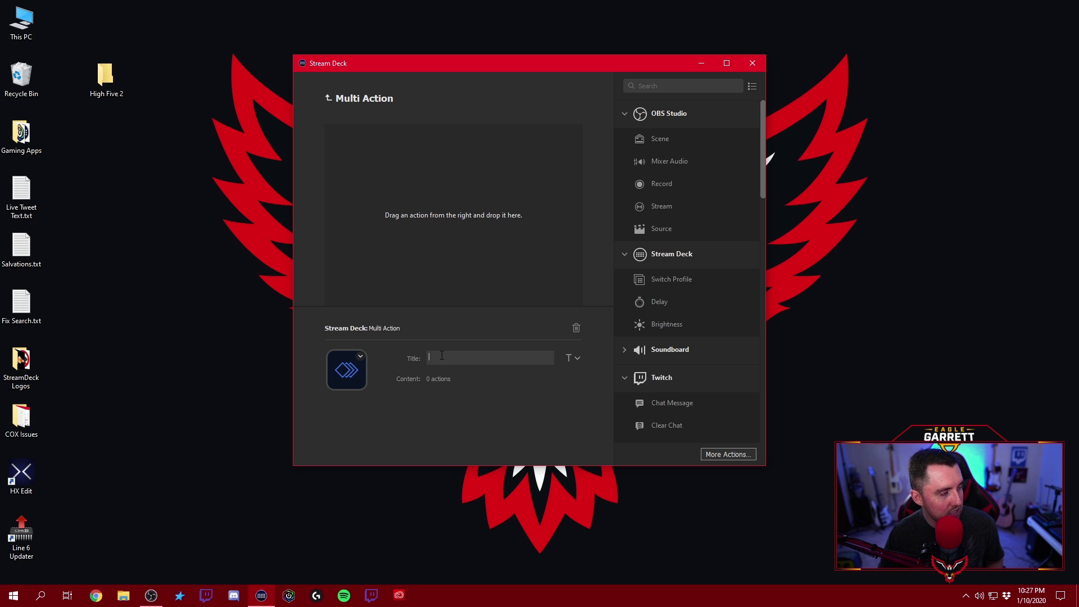
text(Hig)
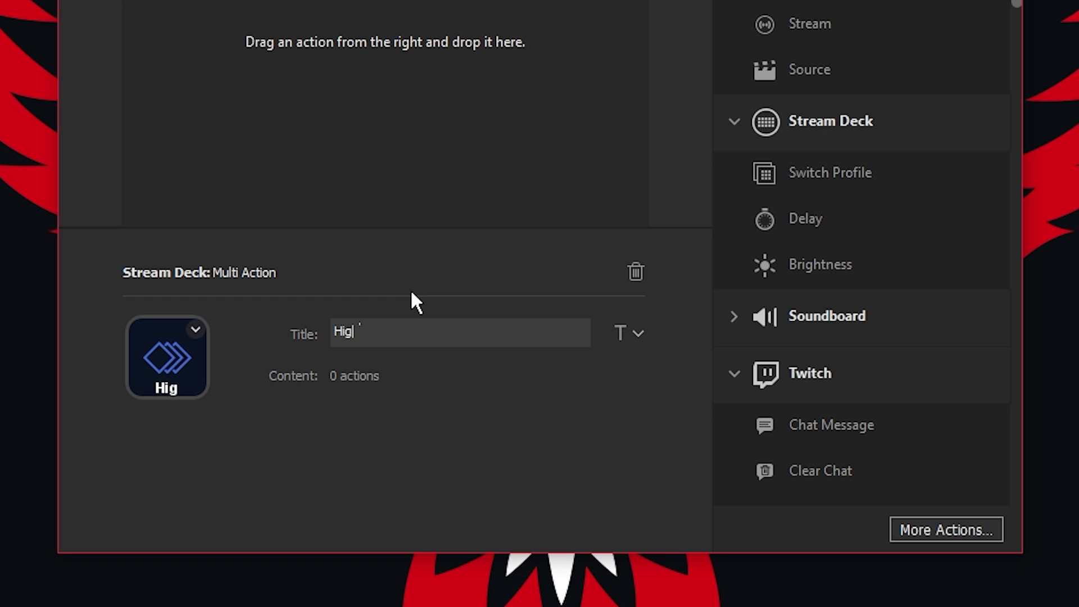
text(h Five YT)
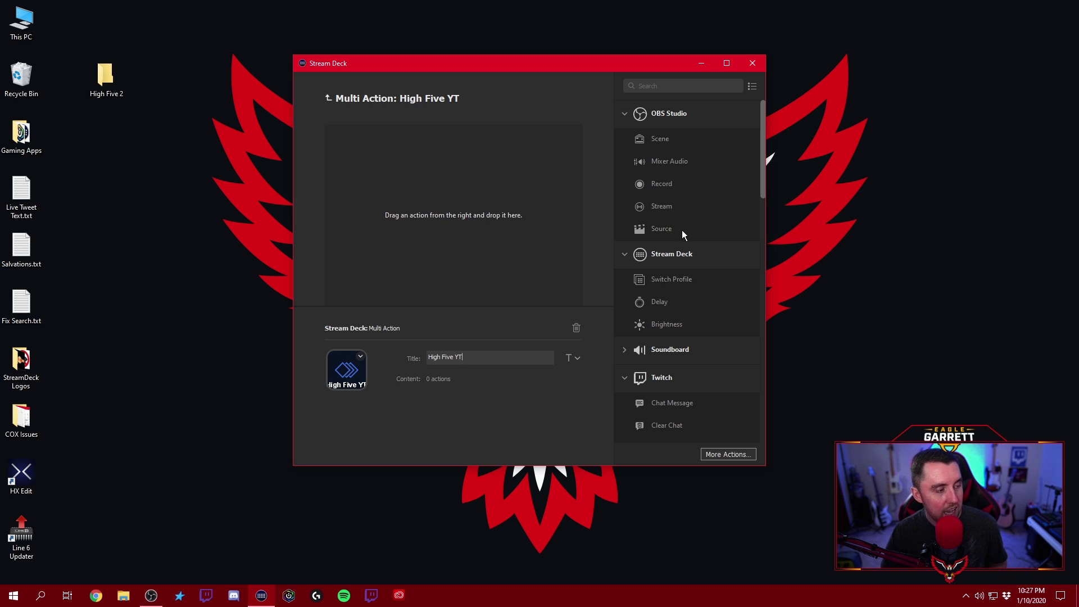
- Add a System Hotkey action to the High Five YT multi action and set its hotkey to Ctrl+Numpad +
scroll(683, 236, down, 4)
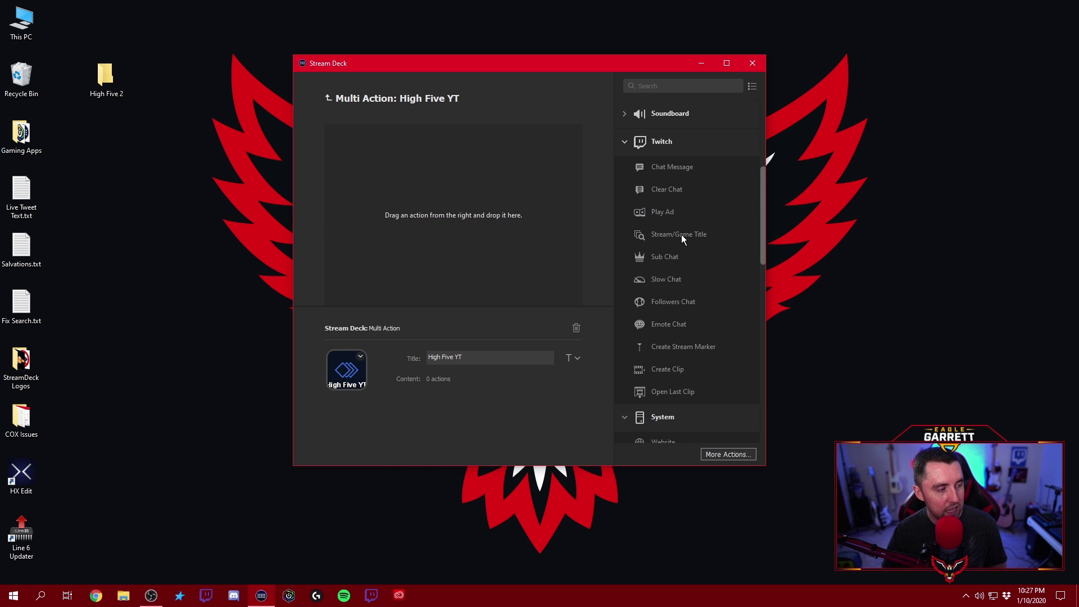
scroll(681, 234, down, 4)
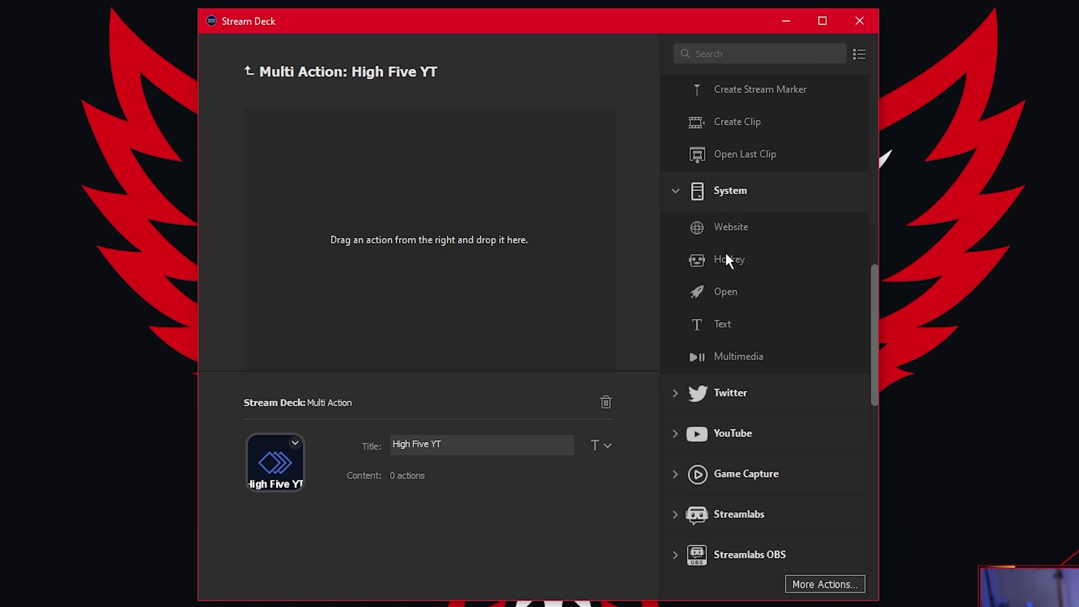
drag(727, 254, 355, 130)
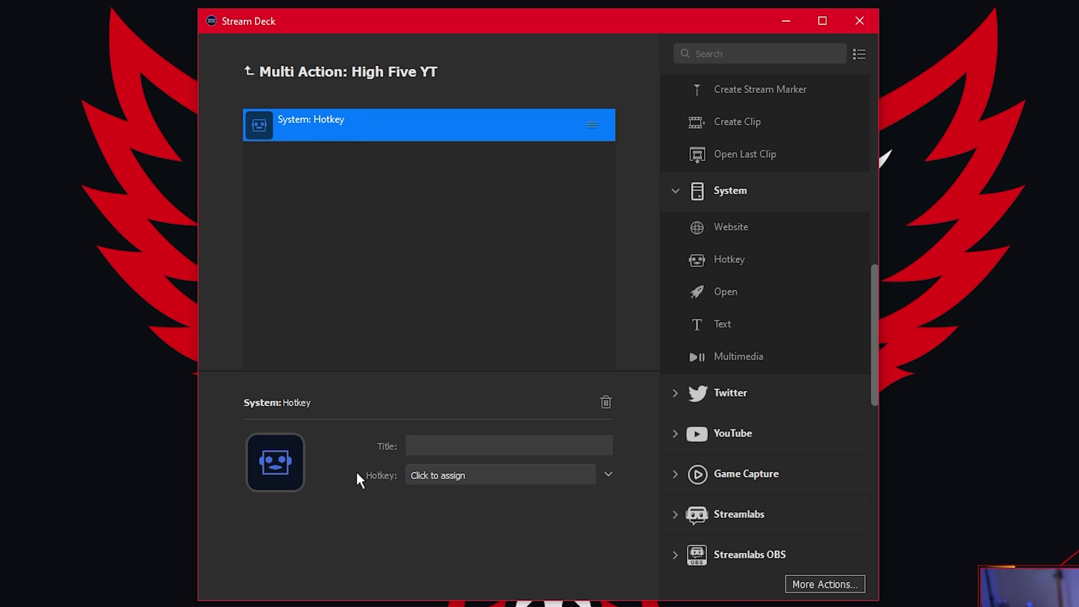
click(462, 477)
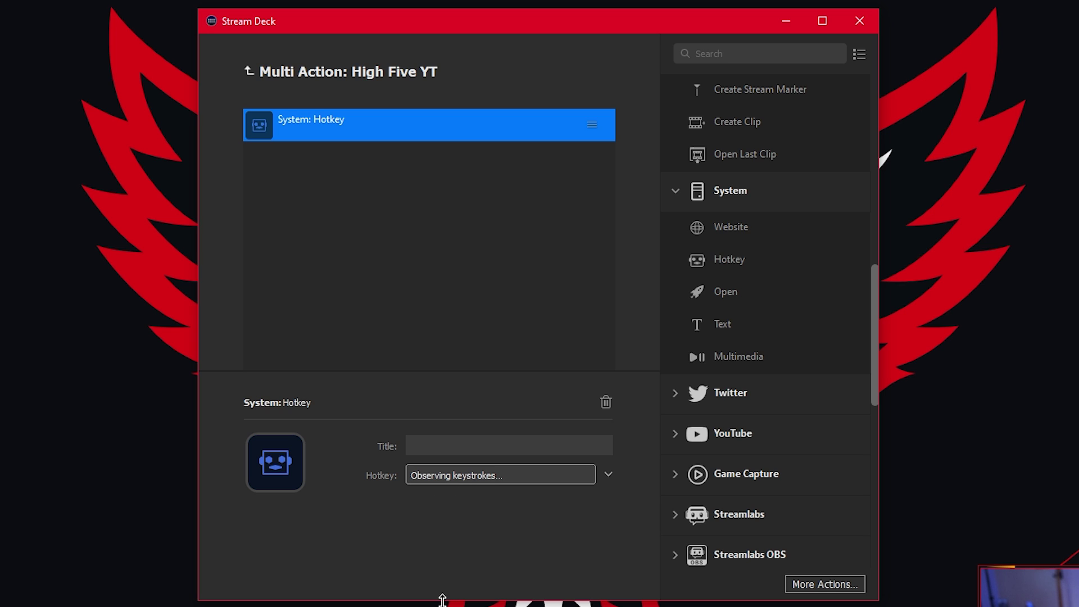
key(ctrl+KP_Add)
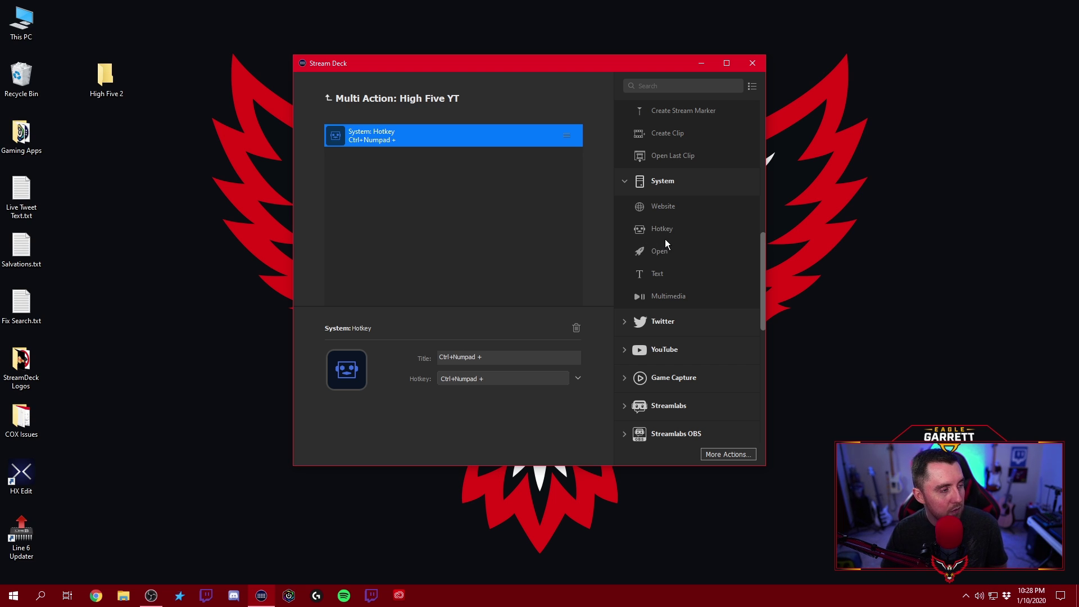
- Add a Twitch Chat Message action after the hotkey, titled "High Five", with the message "eaglegHighfive"
scroll(665, 240, up, 1)
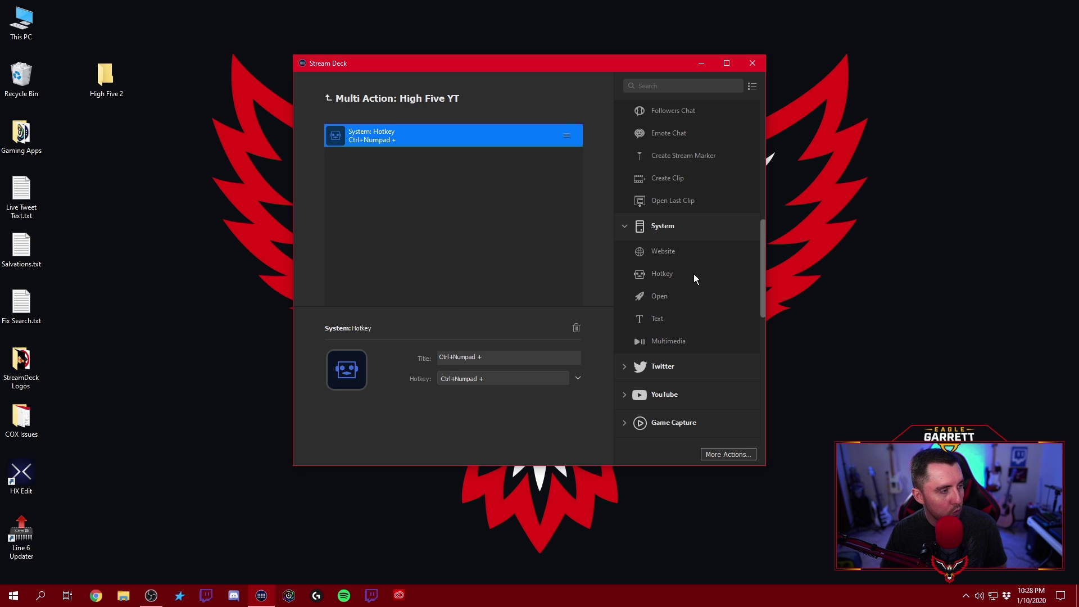
scroll(694, 274, up, 6)
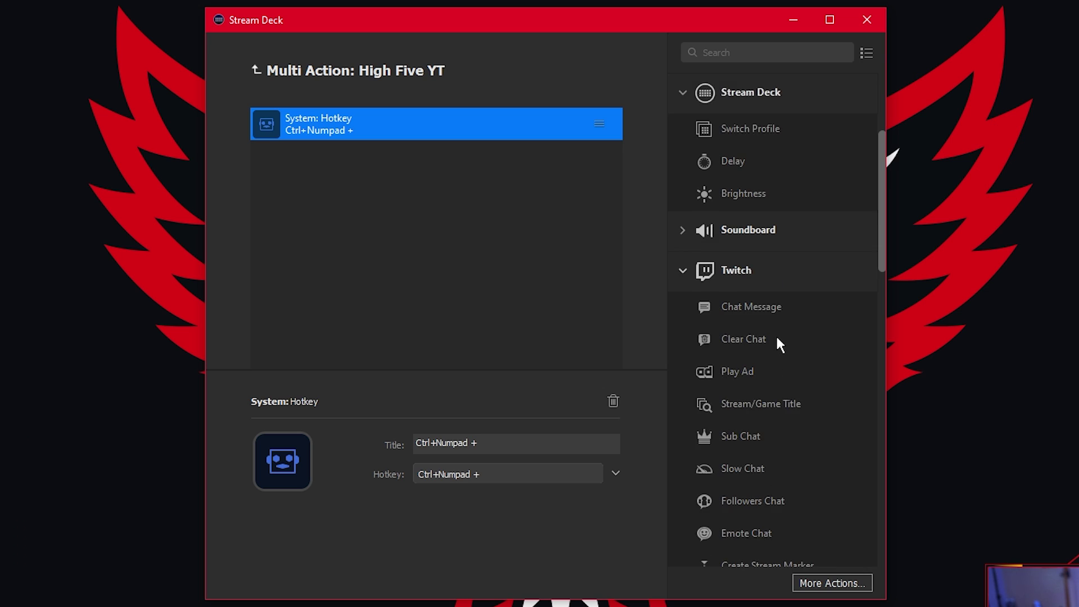
scroll(780, 344, down, 2)
drag(753, 235, 352, 186)
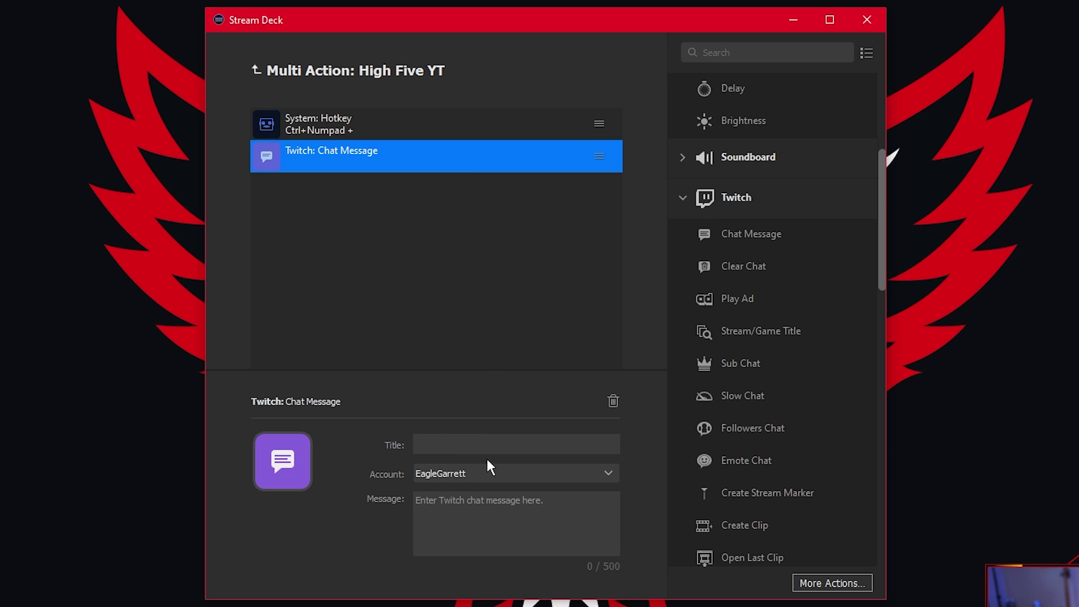
click(442, 444)
text(High Five)
click(471, 537)
text(eaglegHigh5)
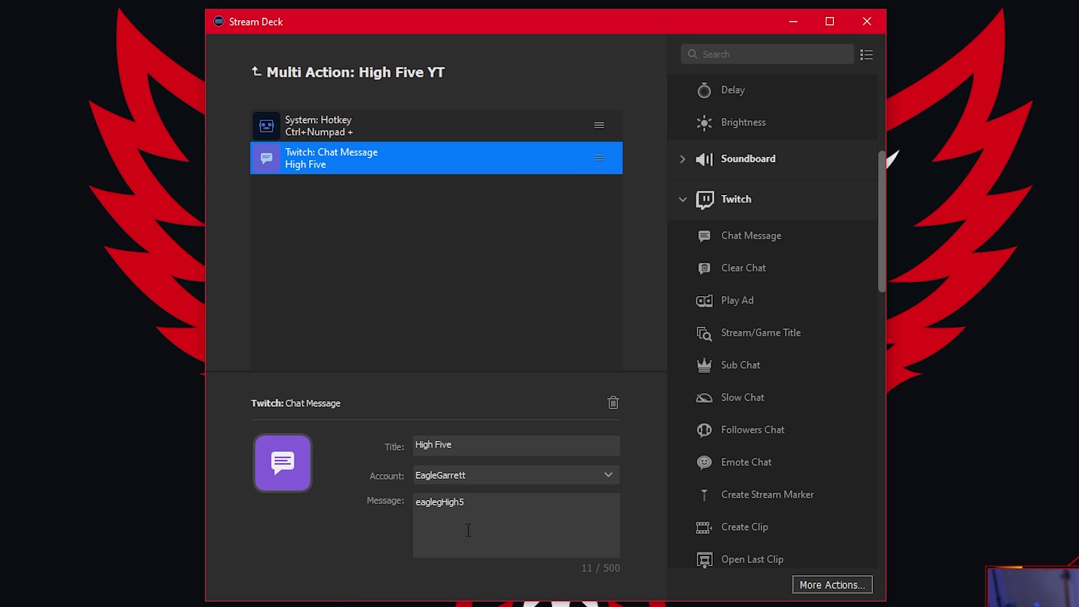
key(BackSpace)
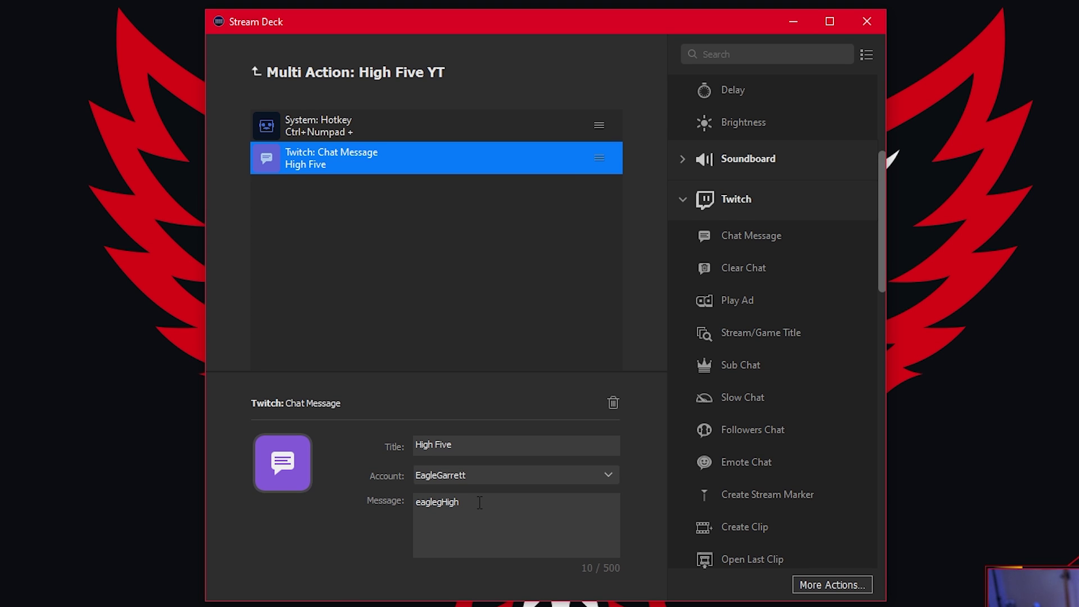
text(five)
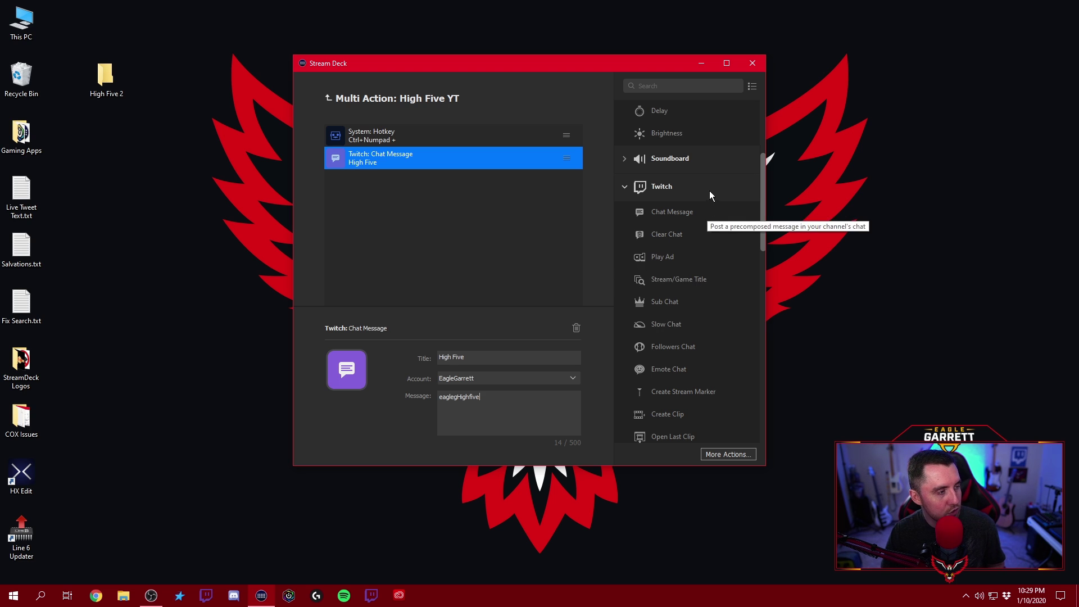
- Browse the action categories, including Twitch, System, Voicemod and Control Center, for further actions to add
scroll(680, 225, down, 10)
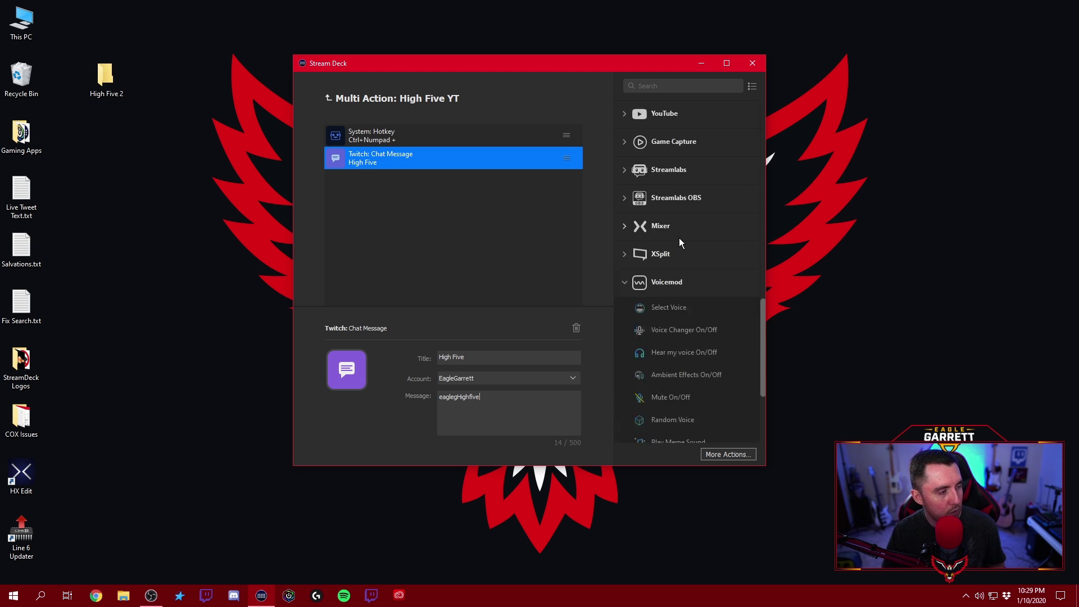
scroll(680, 249, down, 3)
scroll(679, 249, up, 4)
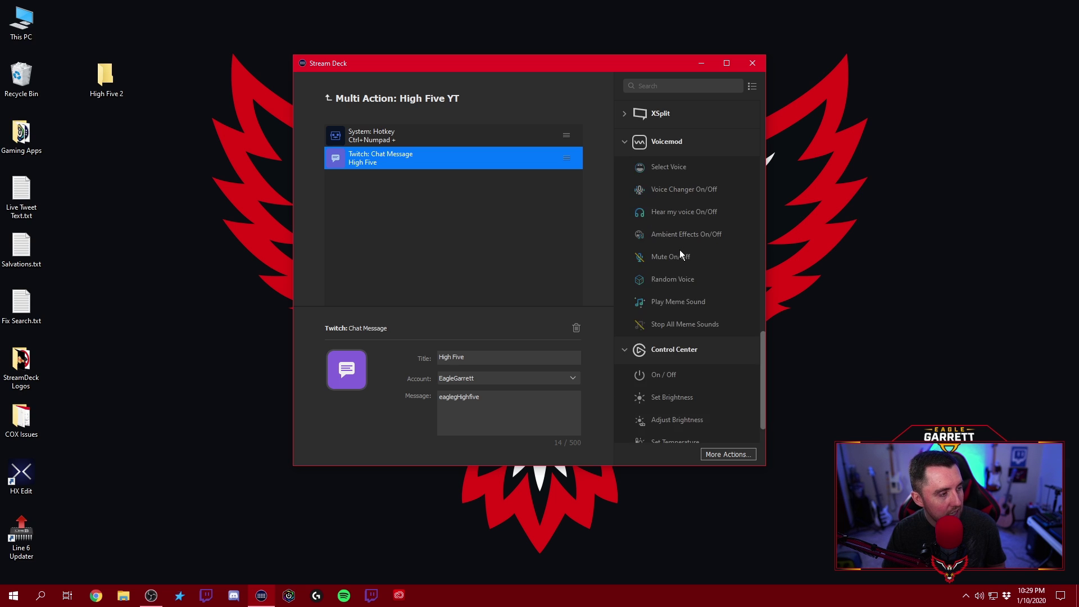
scroll(669, 309, up, 5)
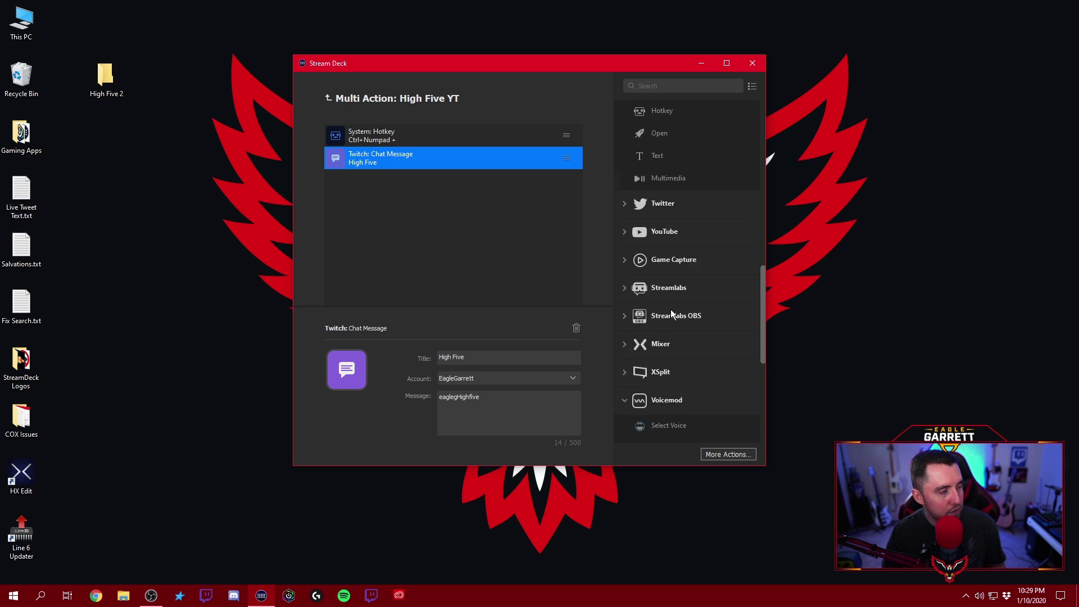
scroll(680, 302, down, 10)
scroll(677, 284, up, 10)
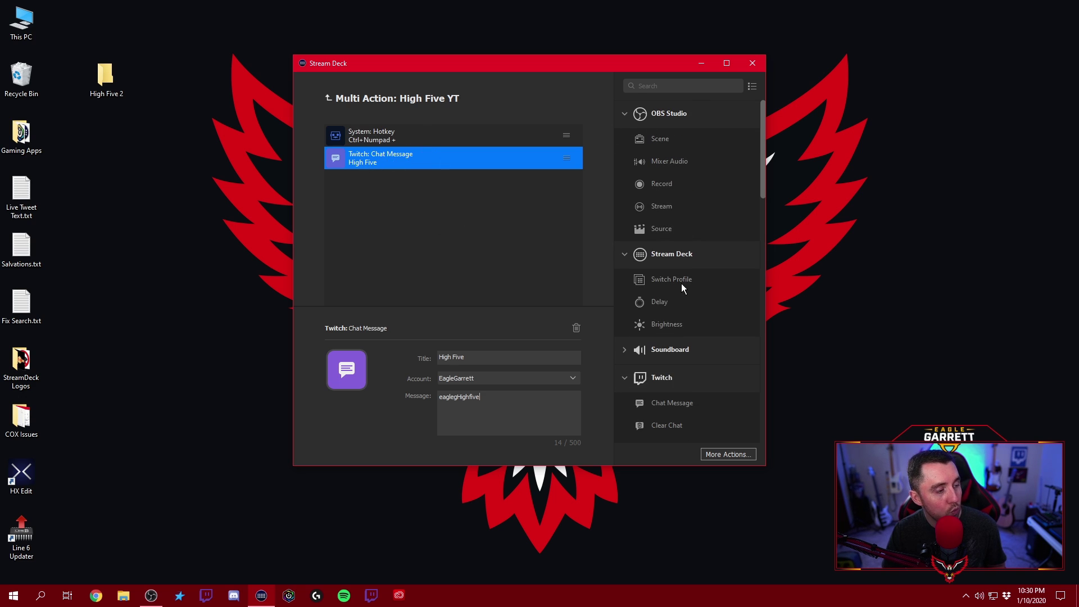
scroll(680, 284, down, 3)
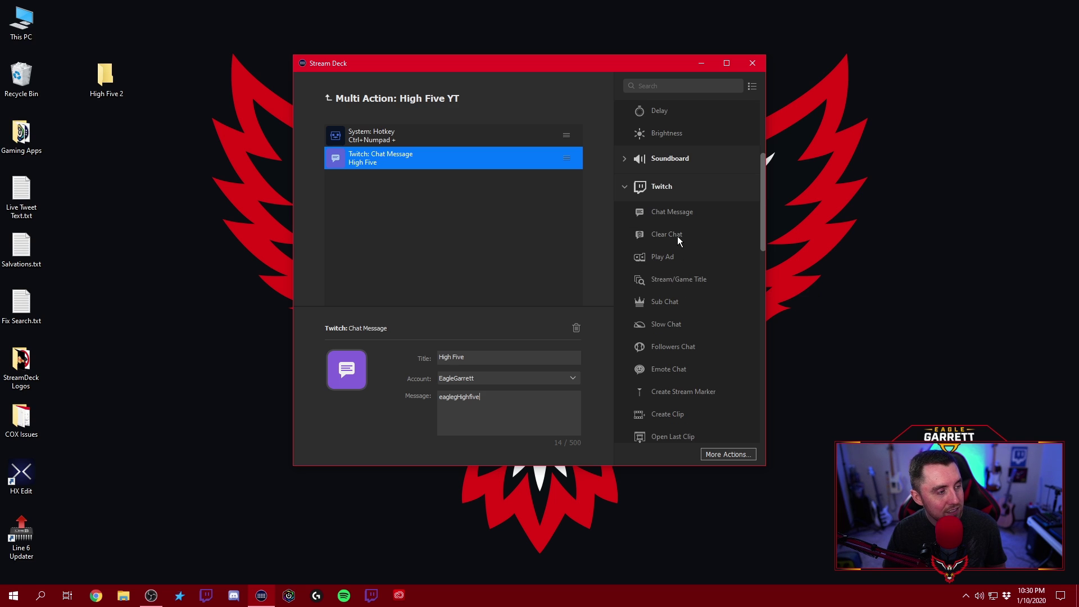
scroll(675, 252, down, 9)
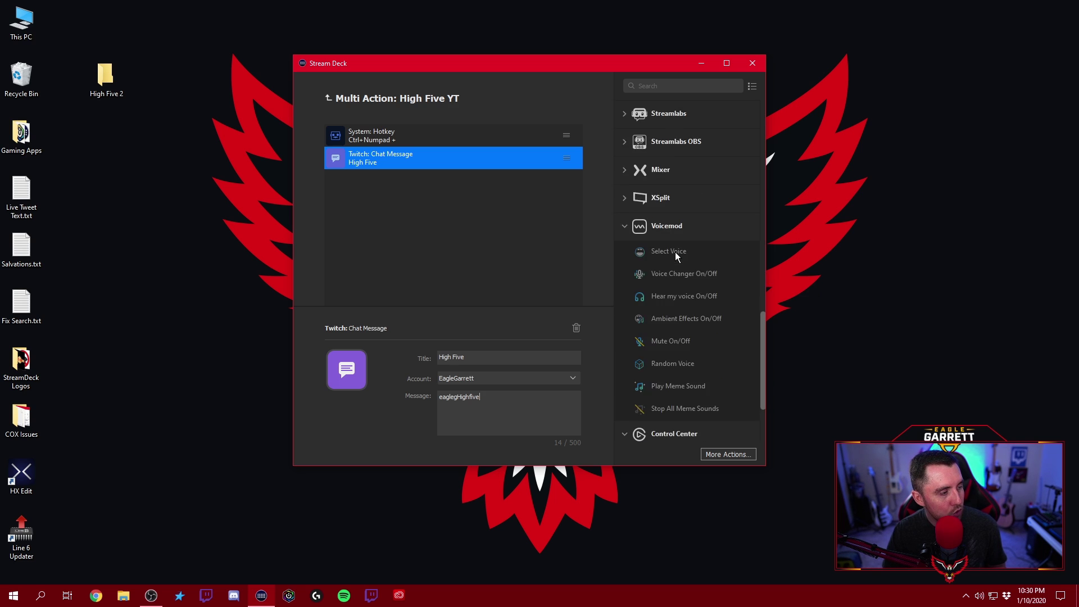
scroll(675, 252, up, 5)
scroll(675, 252, up, 4)
scroll(676, 251, down, 3)
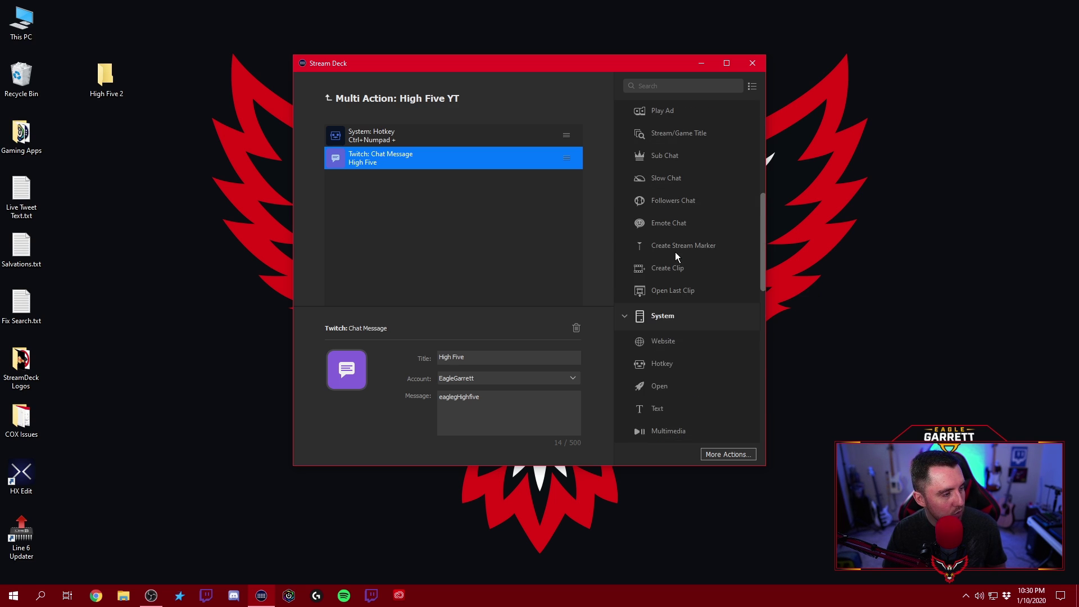
scroll(679, 281, up, 3)
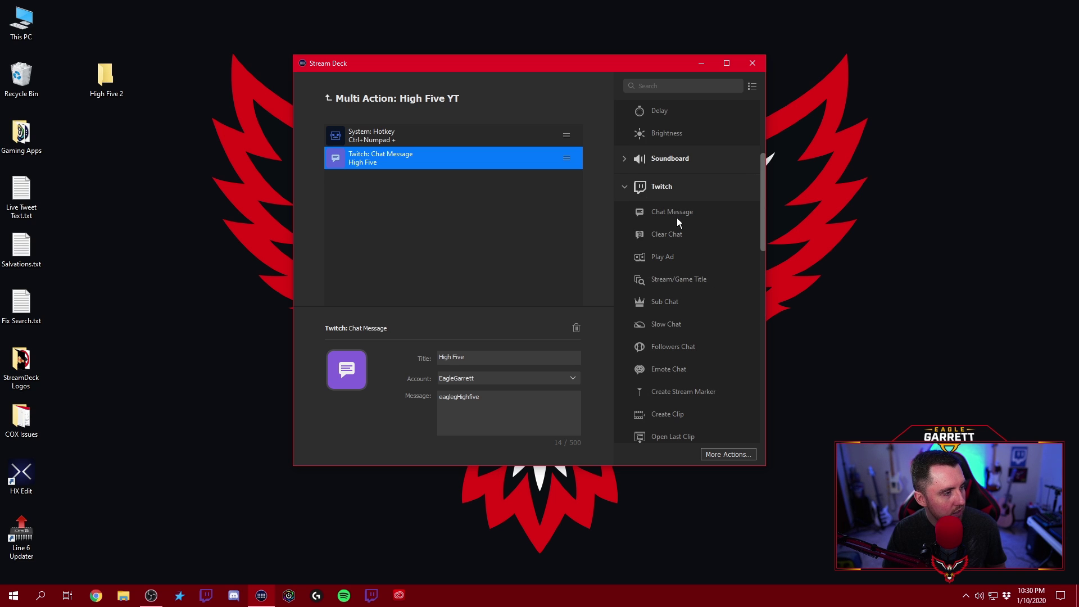
- Add a second System Hotkey action after the chat message and set its hotkey to Ctrl+Numpad +
scroll(676, 219, down, 1)
scroll(679, 224, down, 3)
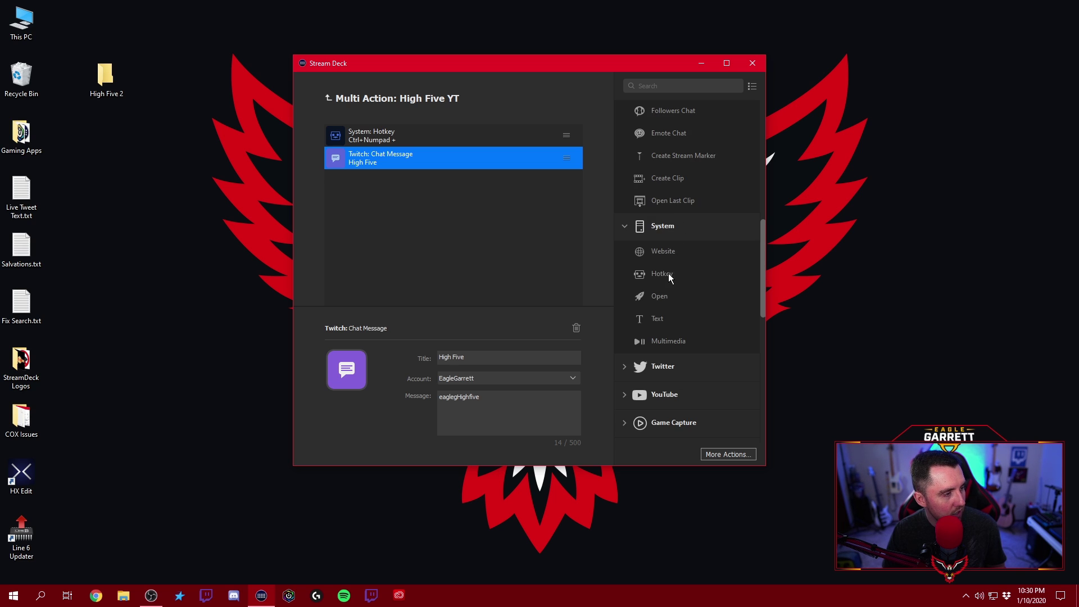
drag(670, 274, 411, 200)
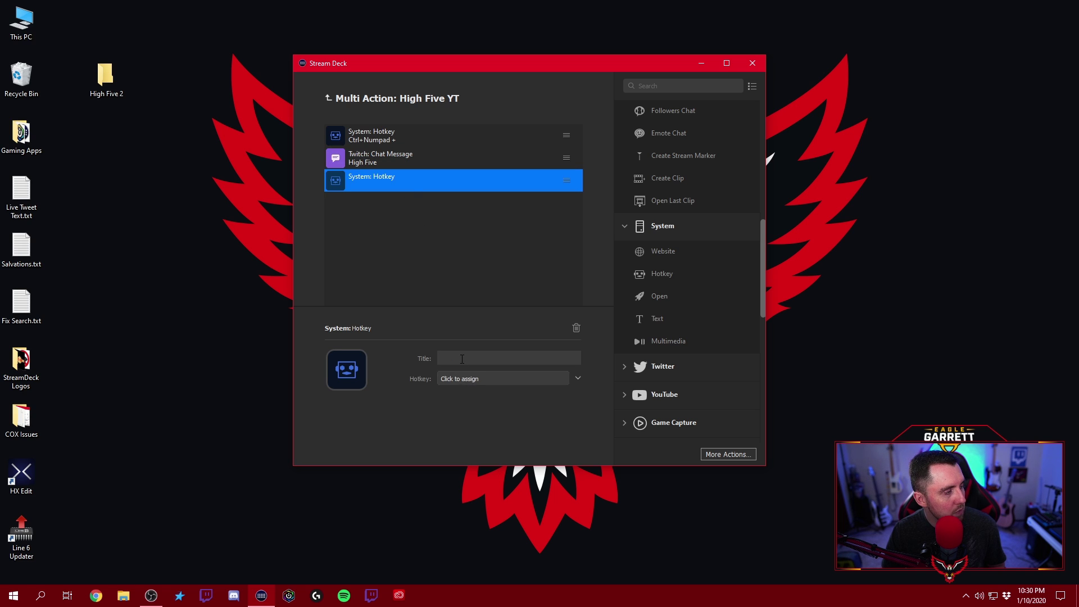
click(461, 376)
key(ctrl)
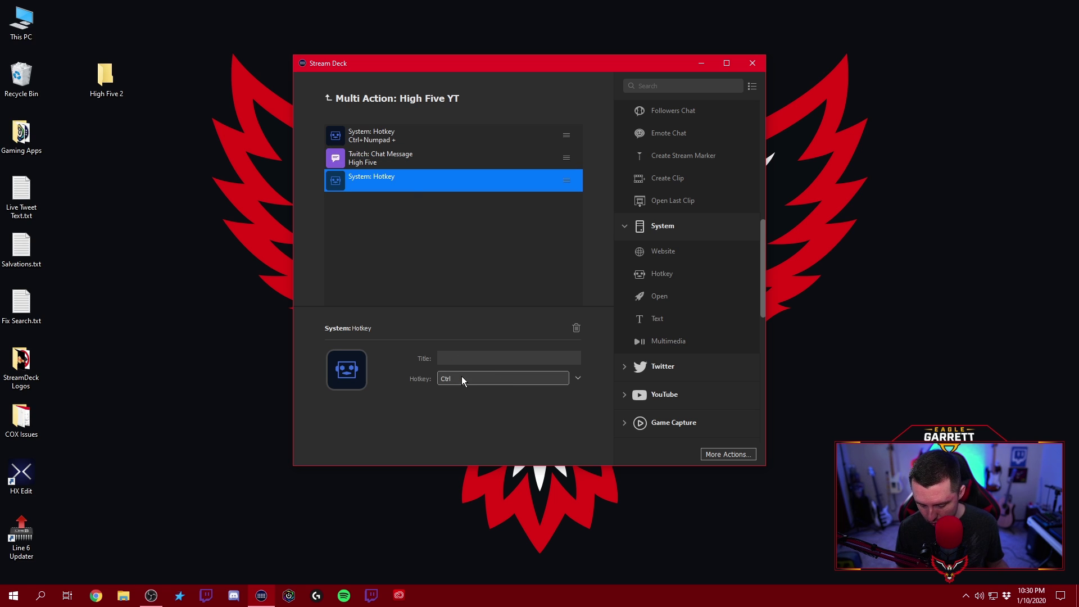
key(ctrl+KP_Add)
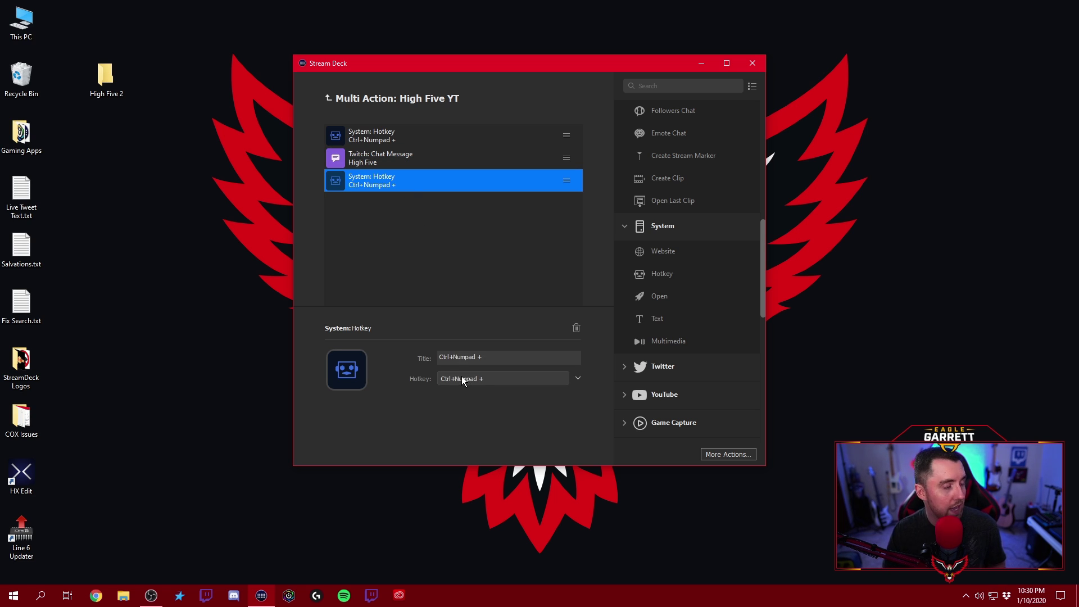
- Review the High Five YT action sequence and open the Twitch Chat Message action's settings
click(429, 248)
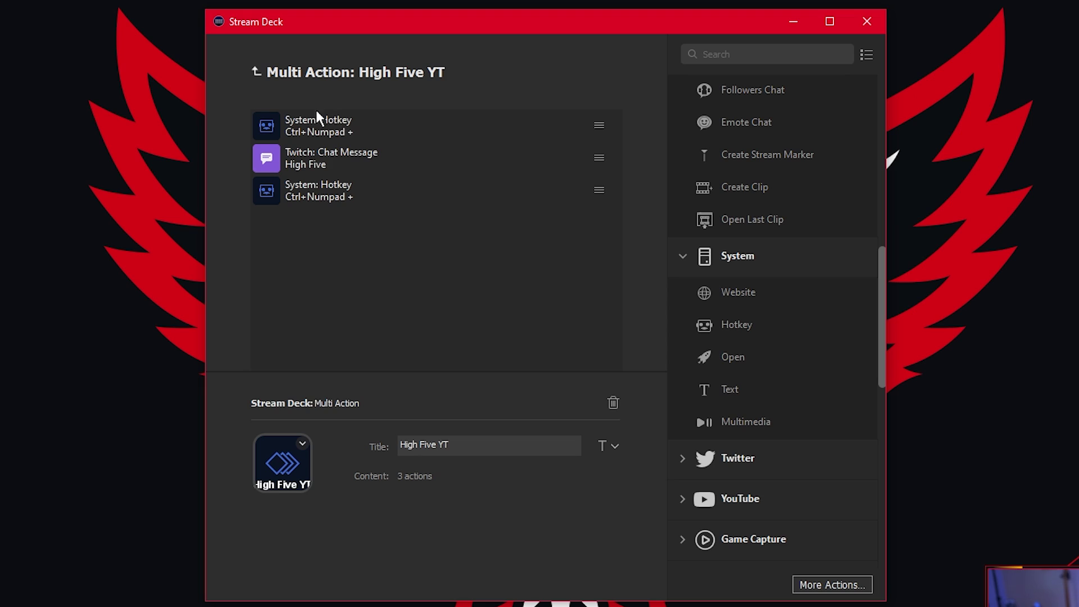
click(352, 156)
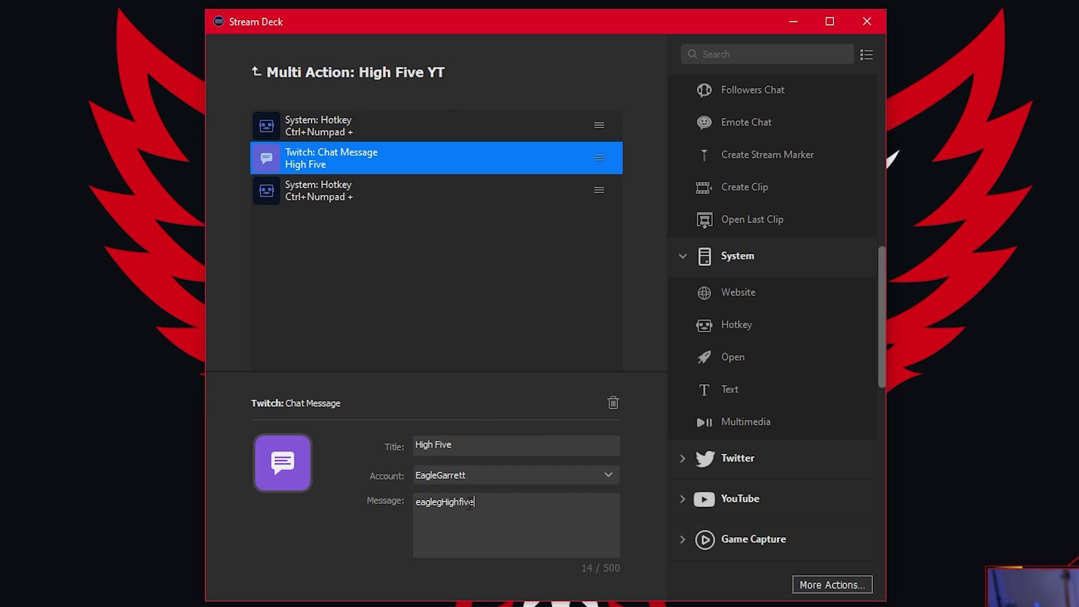
- Extend the Twitch chat message so that "eaglegHighfive" is repeated four times, separated by spaces
text(eaglegHighfive)
text(eaglegHighfive)
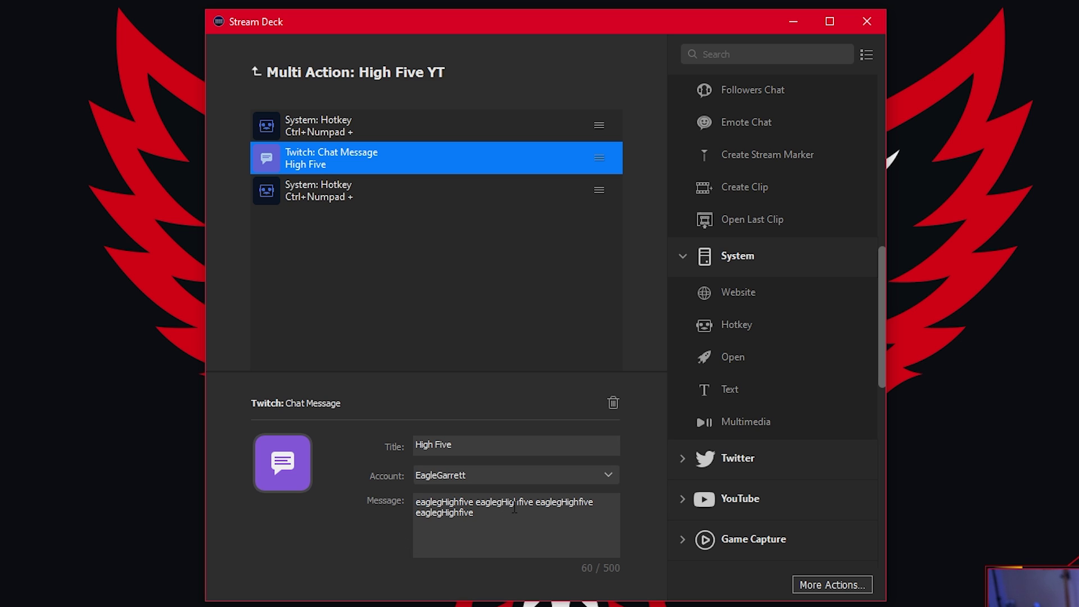
text(eagleHighfive)
- Try inserting a Stream Deck Delay action between the Twitch Chat Message and the second hotkey, and delete it again
click(330, 195)
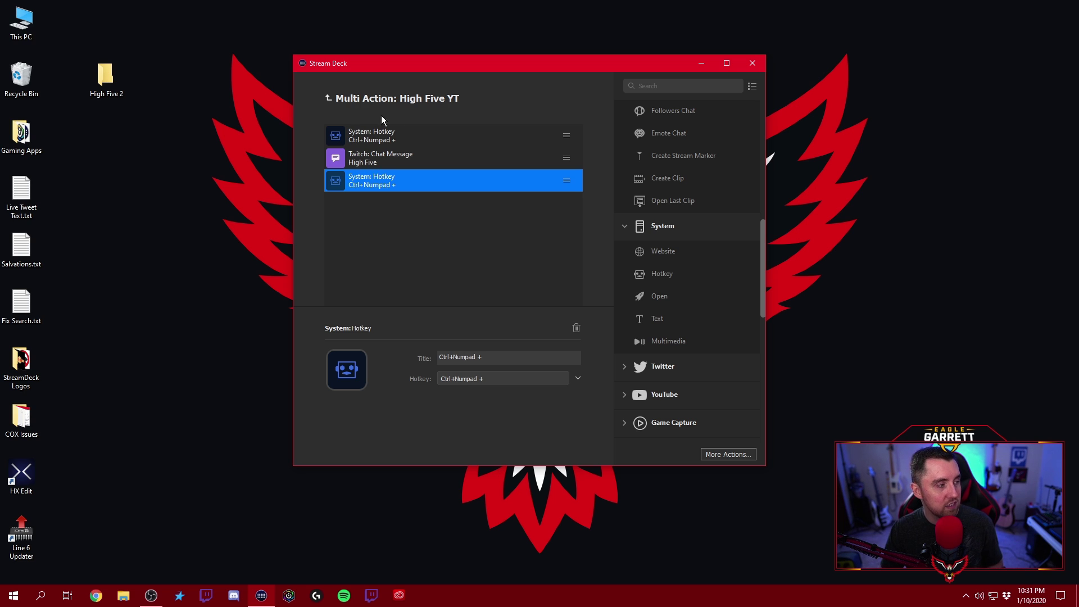
scroll(720, 302, up, 5)
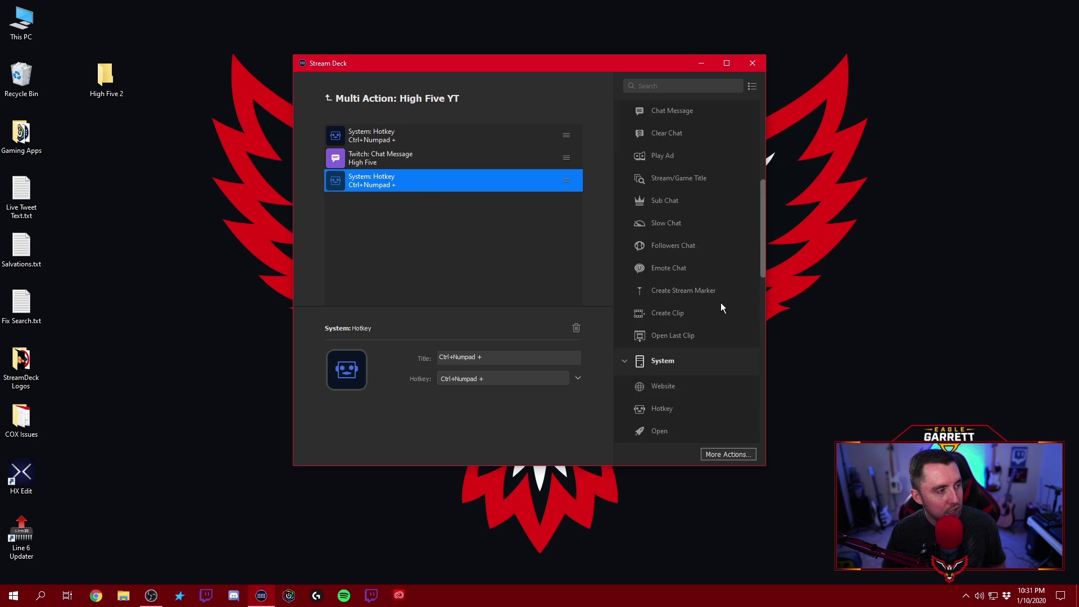
scroll(722, 306, up, 3)
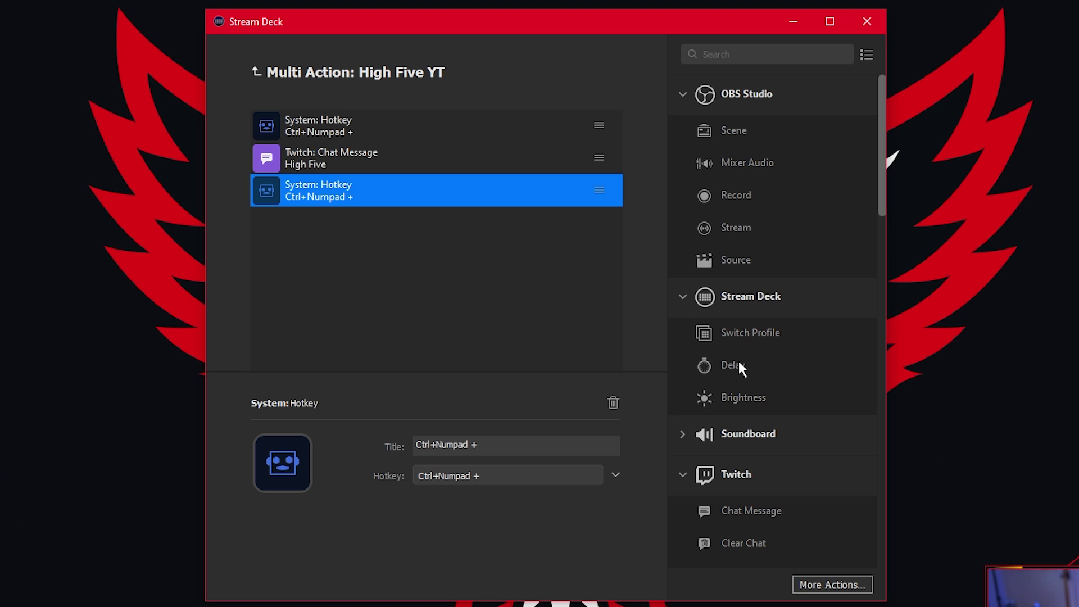
drag(663, 301, 597, 297)
drag(644, 357, 380, 188)
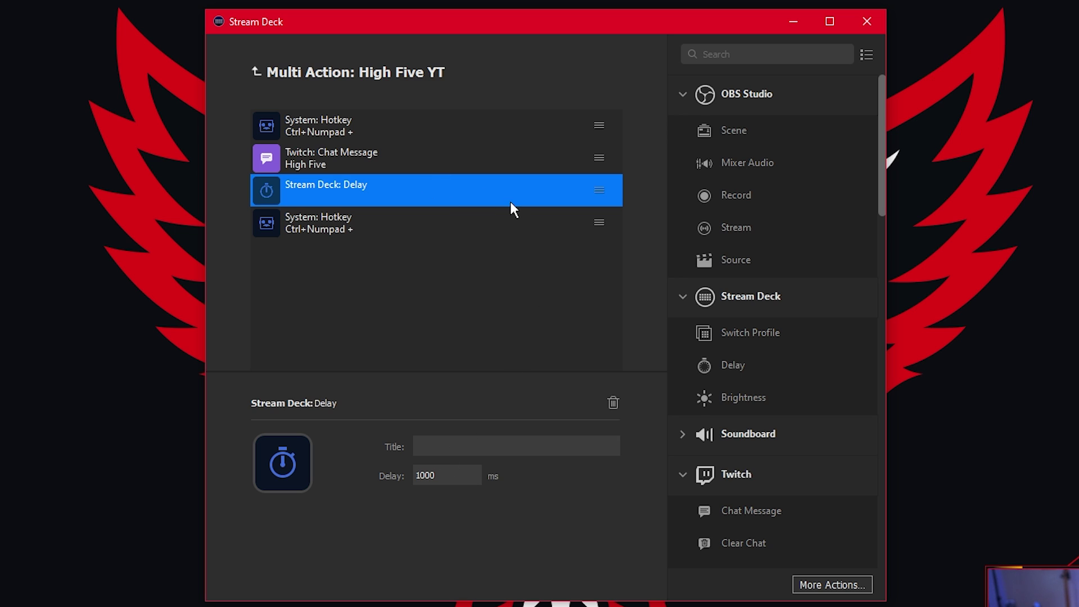
click(613, 402)
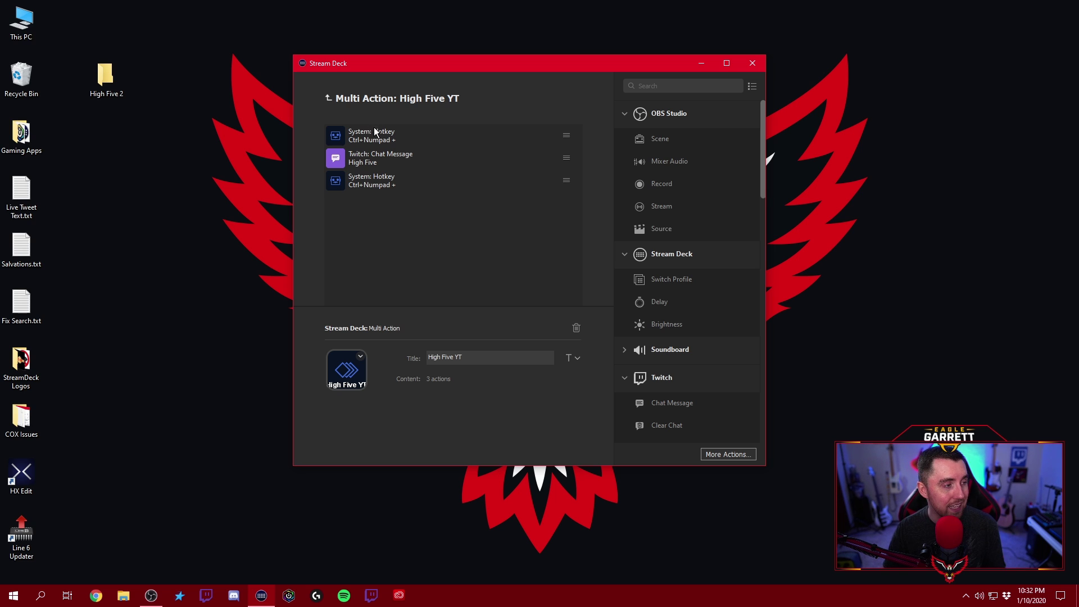
- Give the High Five YT key the High Five.png icon from the desktop's StreamDeck Logos folder and shorten its title to "YT"
click(329, 98)
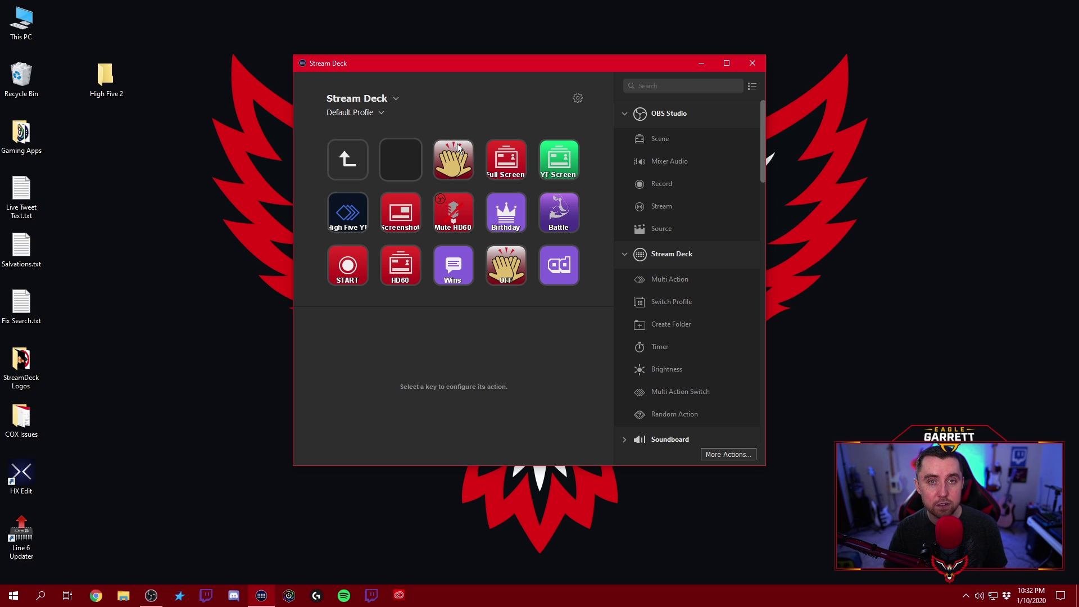
click(352, 215)
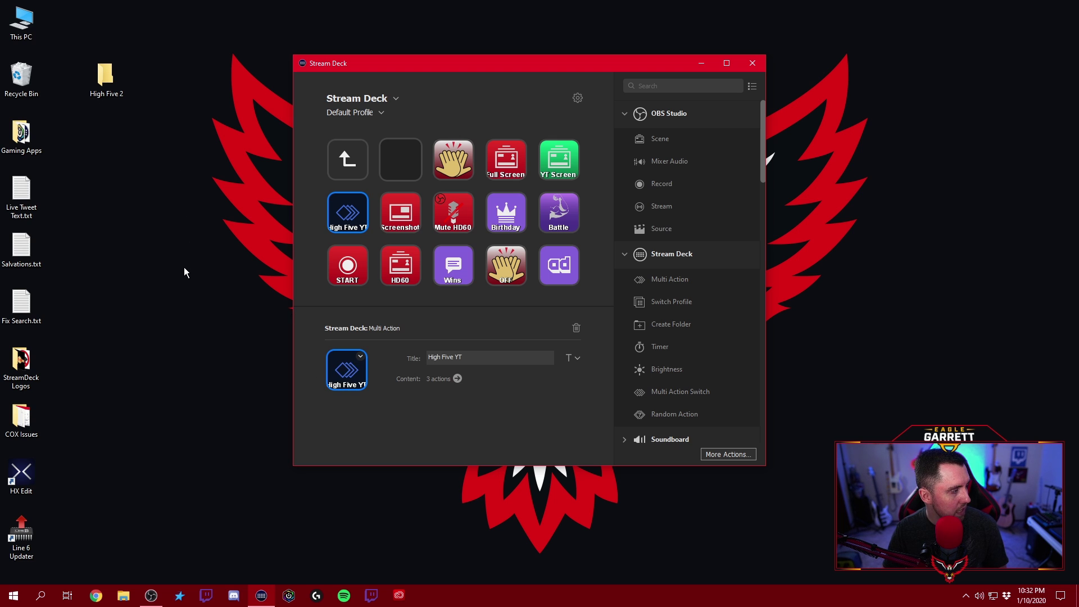
double_click(23, 368)
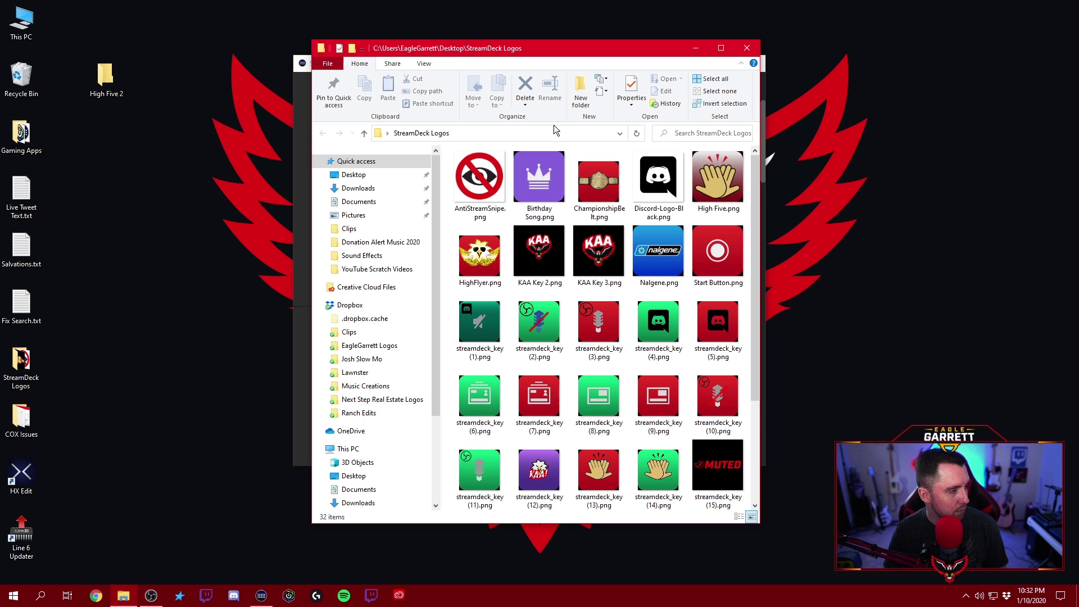
drag(610, 54, 883, 53)
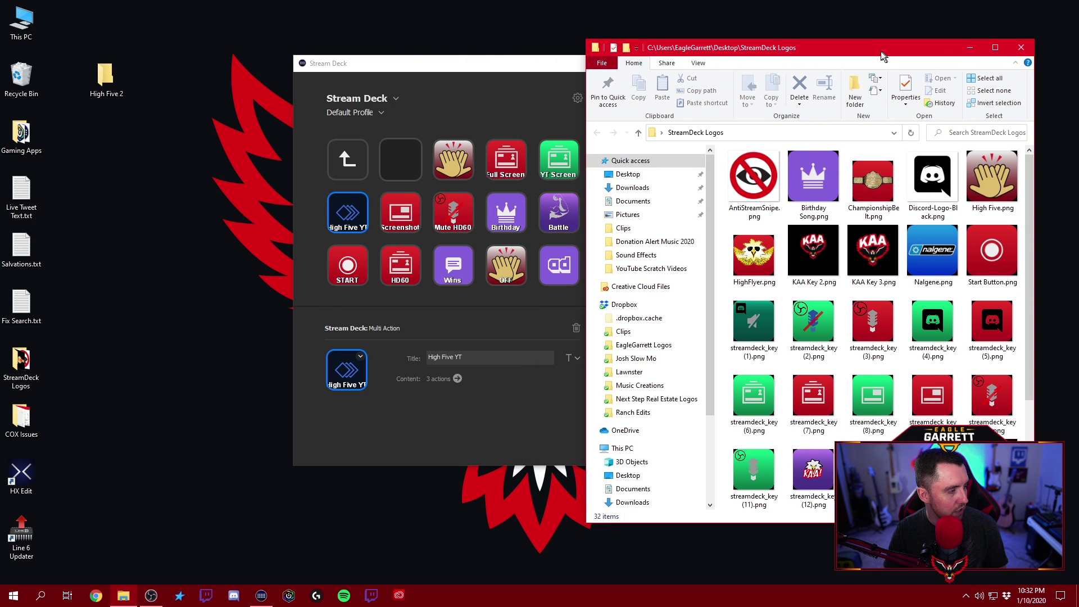
drag(992, 191, 349, 381)
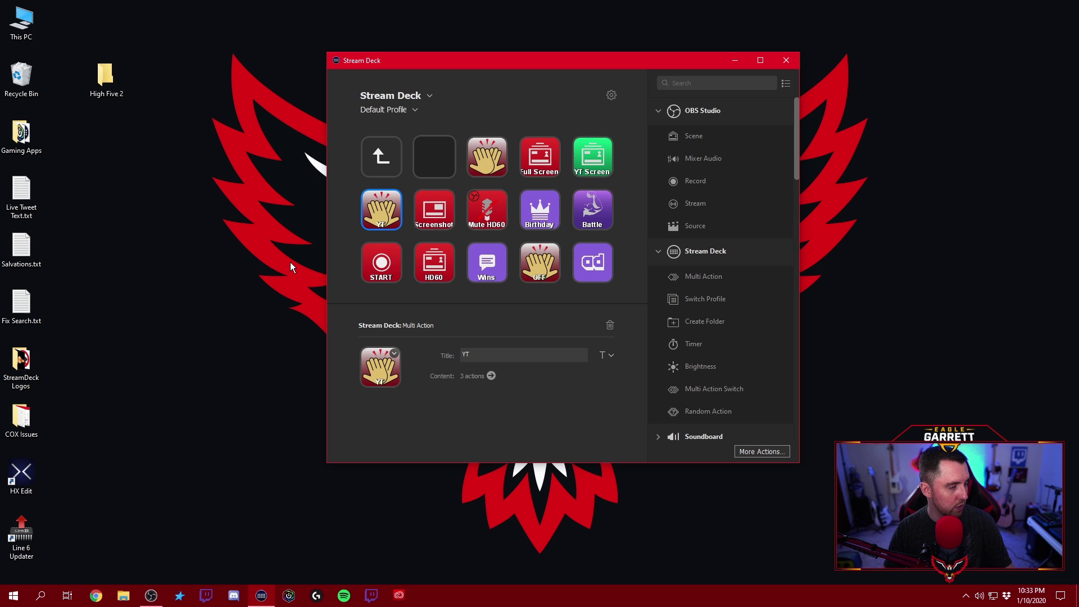
- Switch to OBS Studio and try starting a new Group source in the YouTube Face Cam scene
click(151, 594)
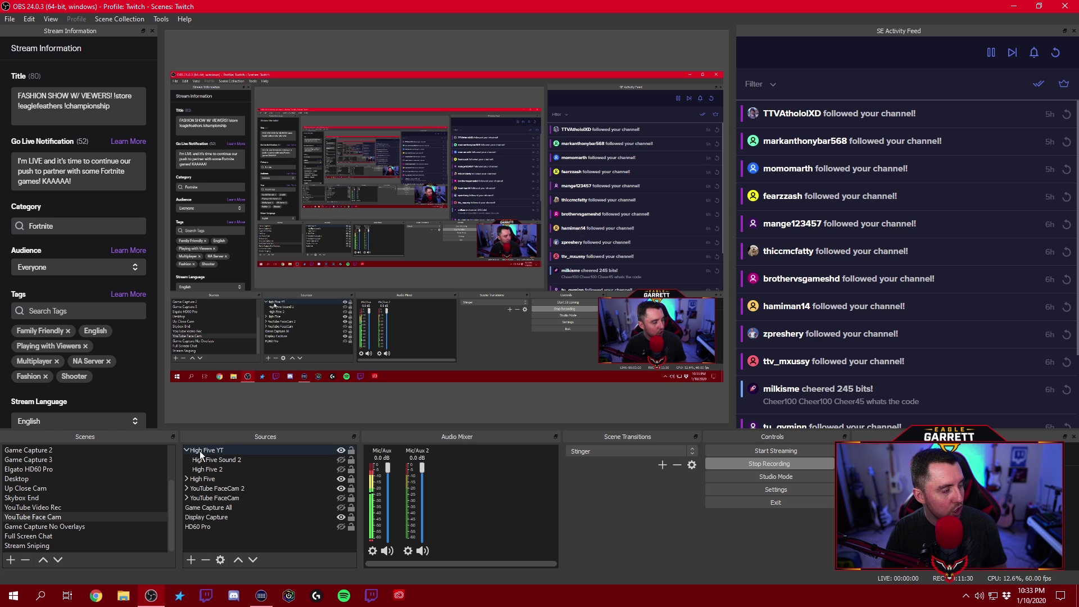
click(194, 556)
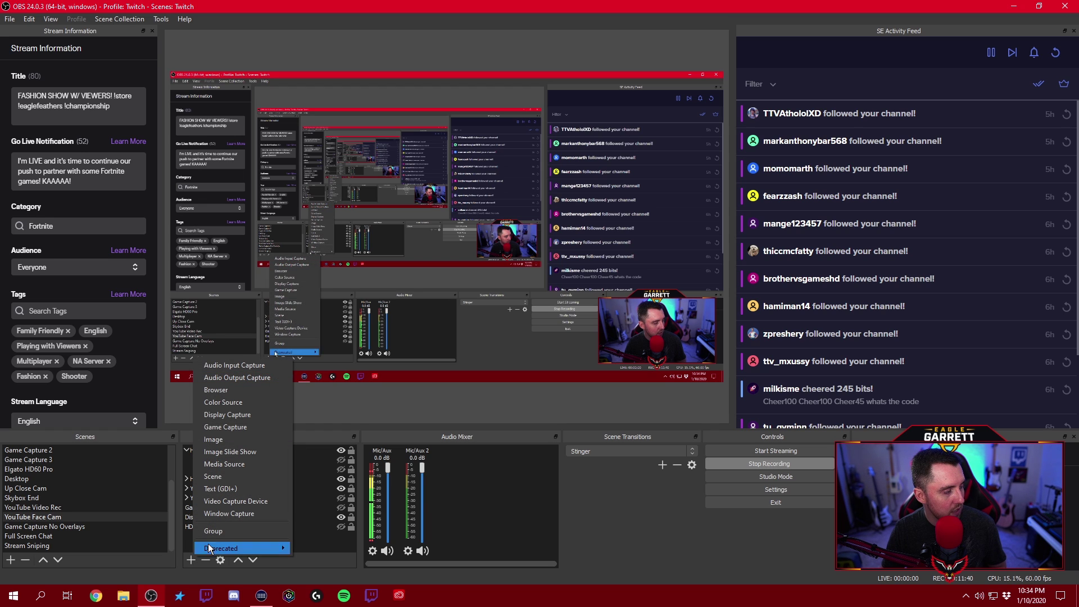
click(222, 528)
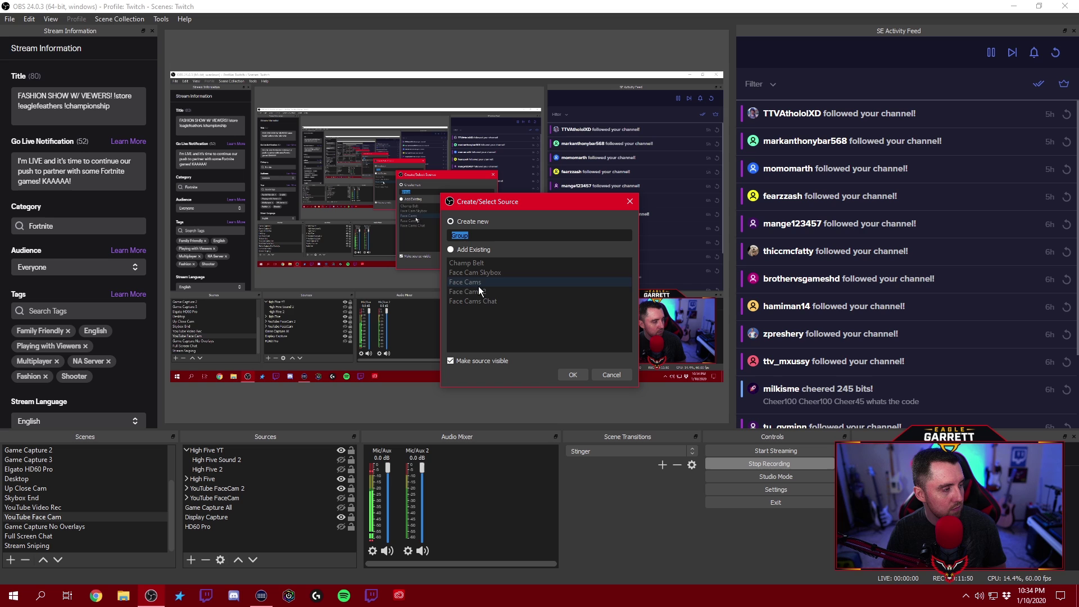
click(603, 372)
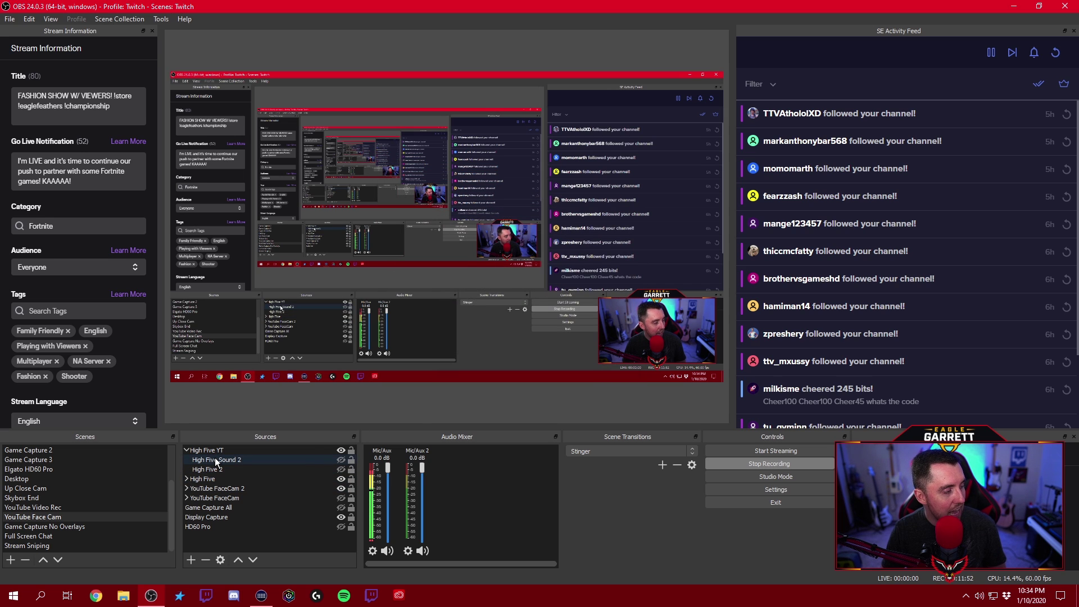
- Collapse and expand the High Five YT group to review the sources it contains
click(184, 450)
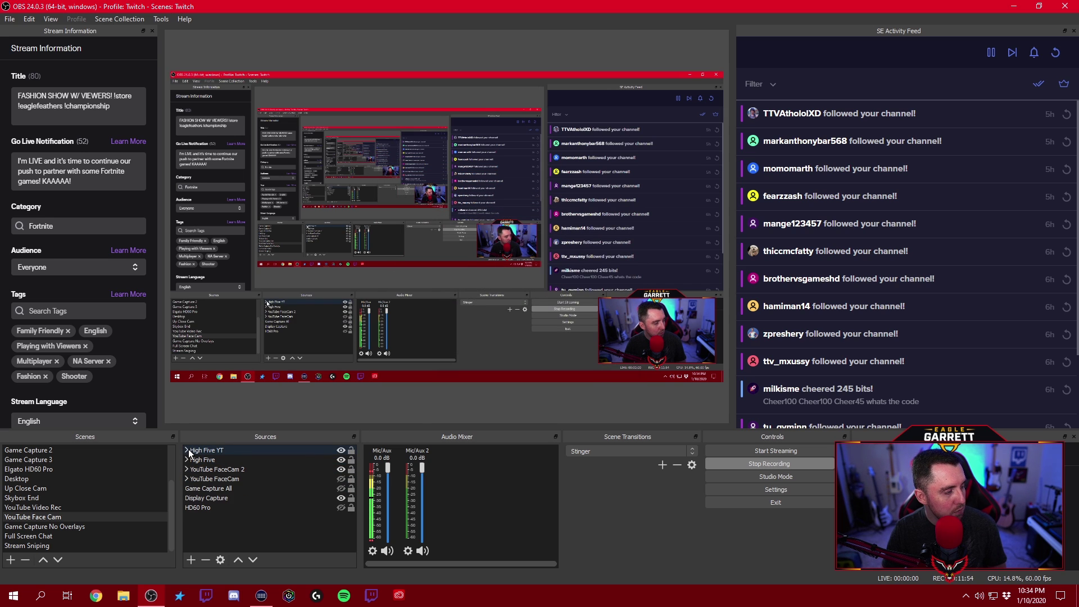
click(186, 449)
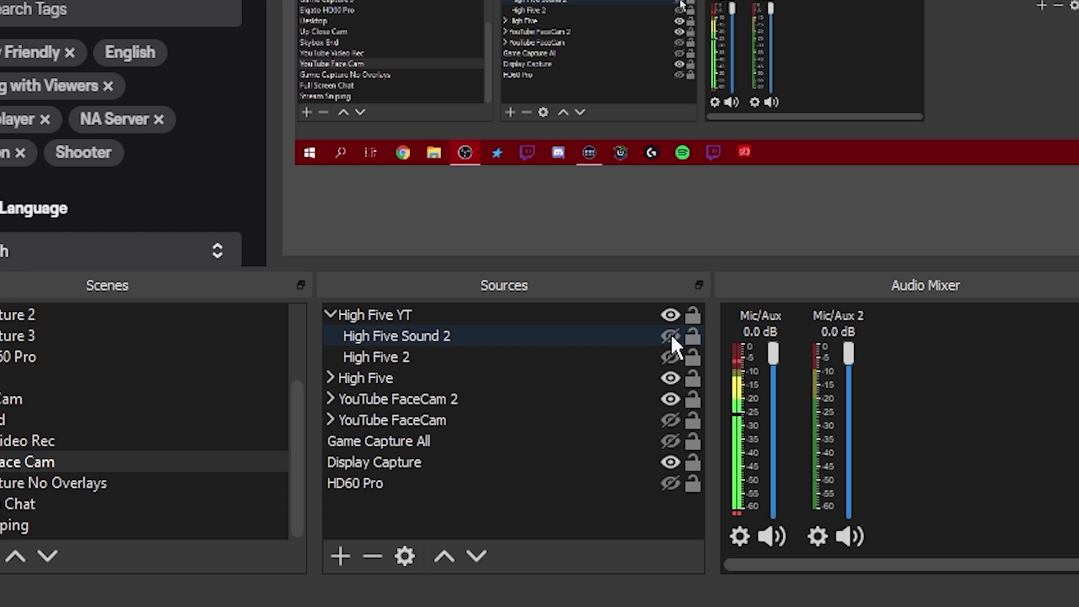